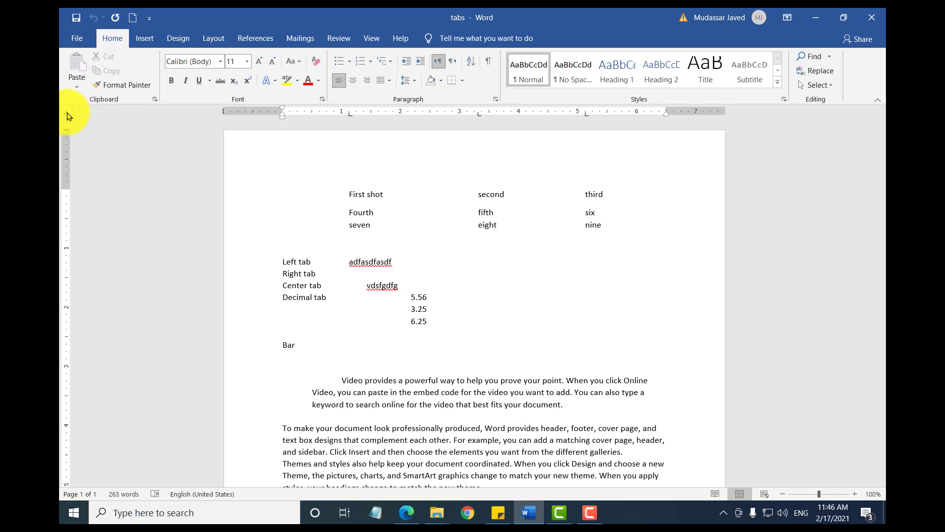
Step: Cycle the ruler's tab selector through the available tab stop types and back to the left tab
left_click(67, 114)
left_click(67, 113)
left_click(67, 118)
left_click(67, 114)
left_click(66, 114)
left_click(67, 115)
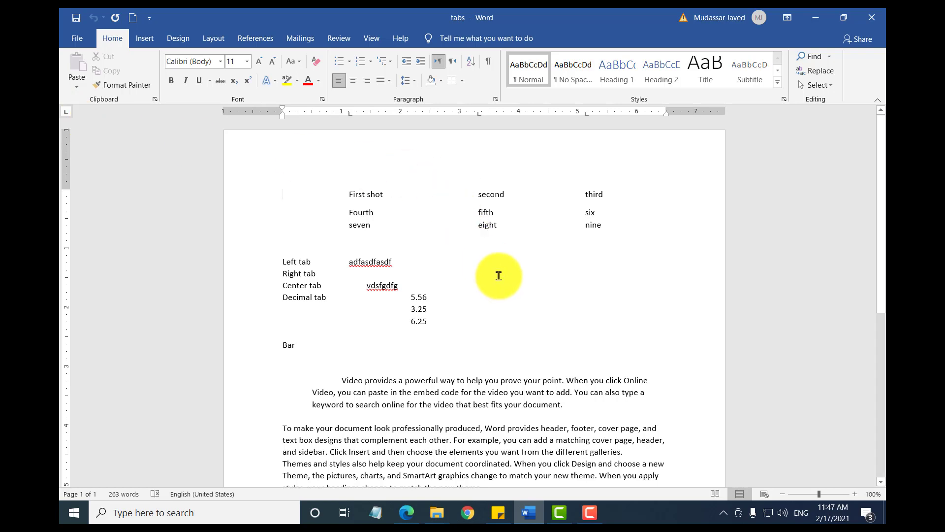
Step: Insert an empty line above the "Left tab" line
left_click(283, 261)
key("Return")
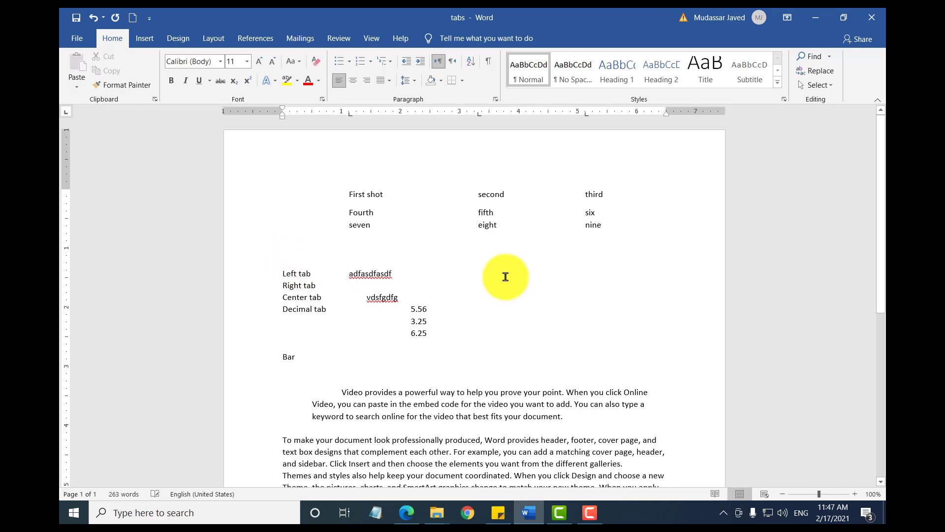
left_click(285, 249)
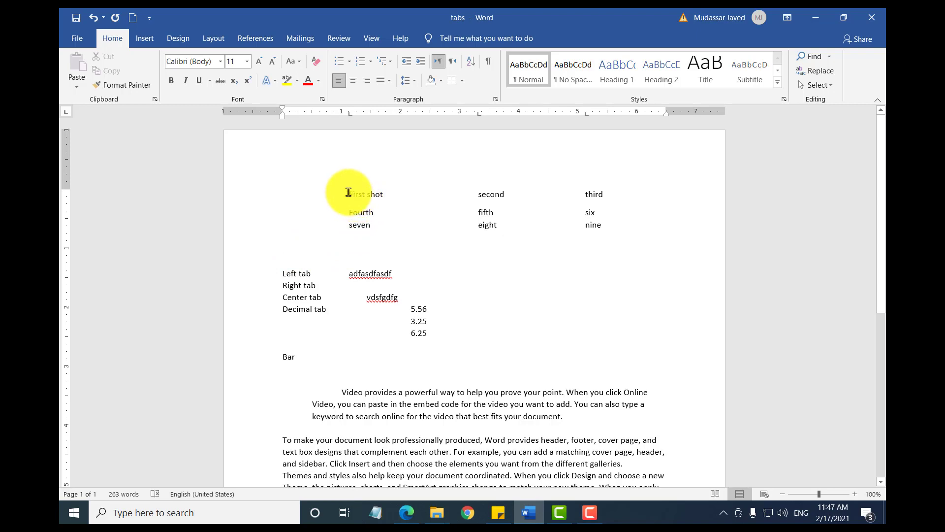
Step: Add a row below the "seven, eight, nine" row with "Ten" at the first tab stop and "eleven" at the second
left_click_drag(348, 192, 380, 222)
left_click(436, 224)
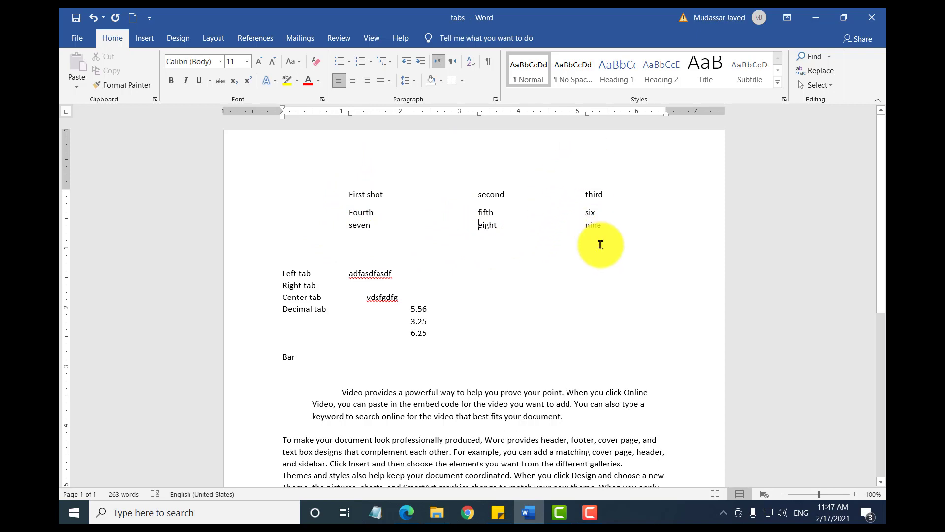
left_click(613, 230)
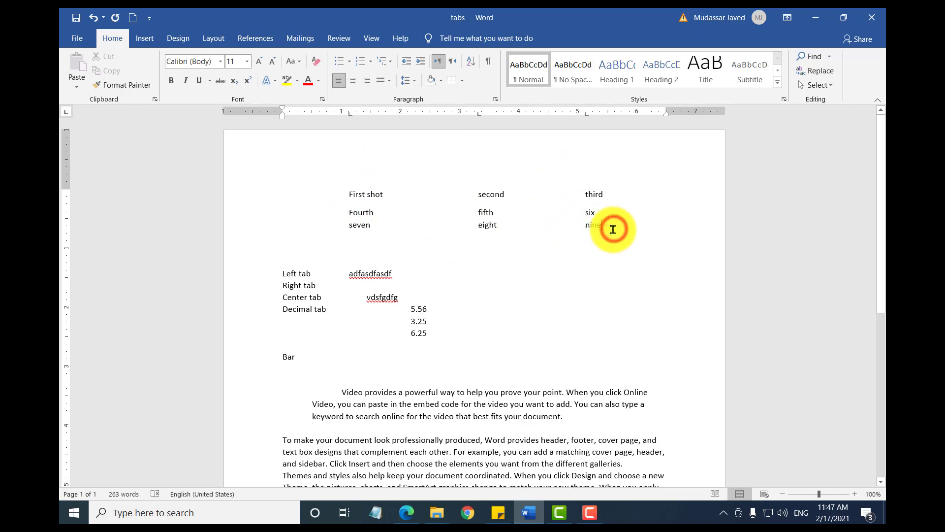
key("Return")
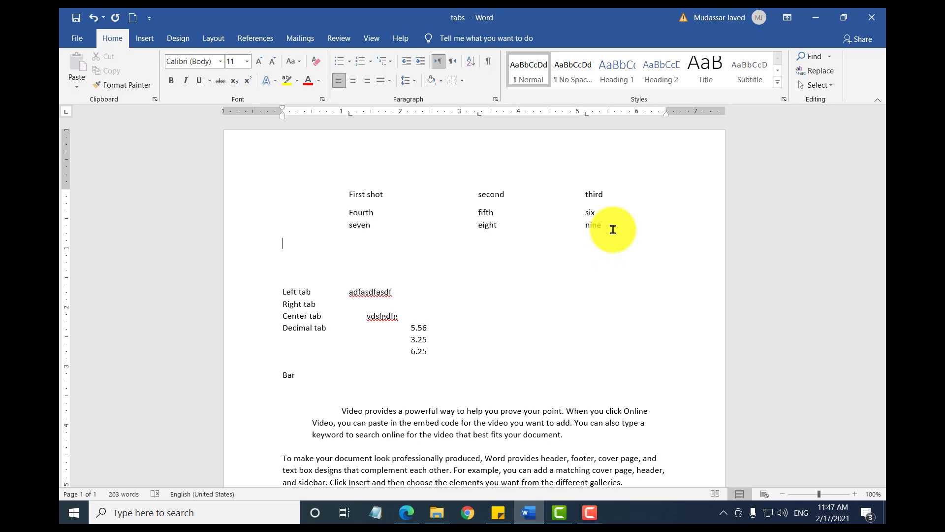
type("ten")
left_click(283, 243)
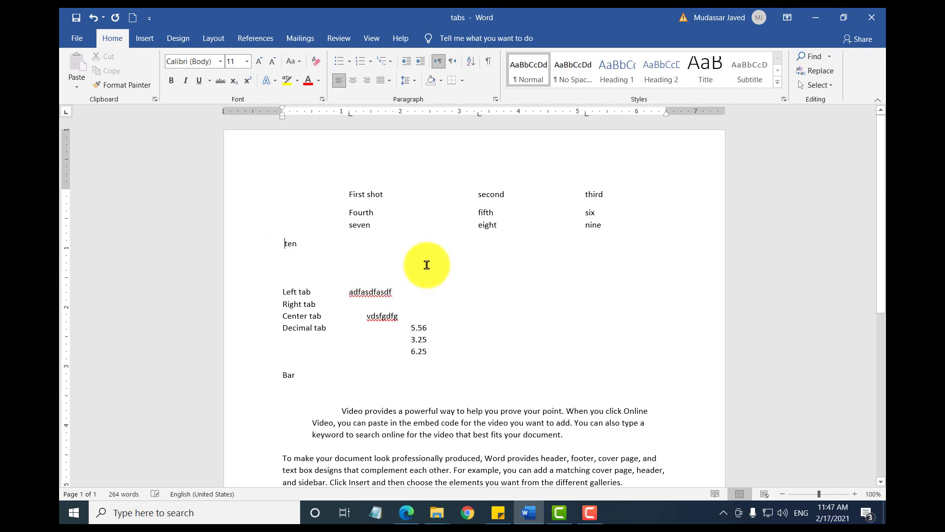
key("Tab")
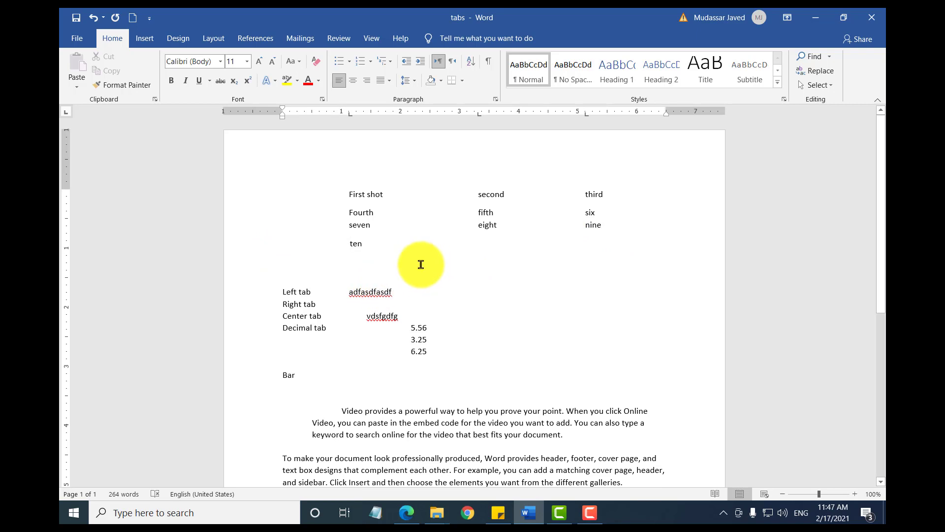
left_click(414, 246)
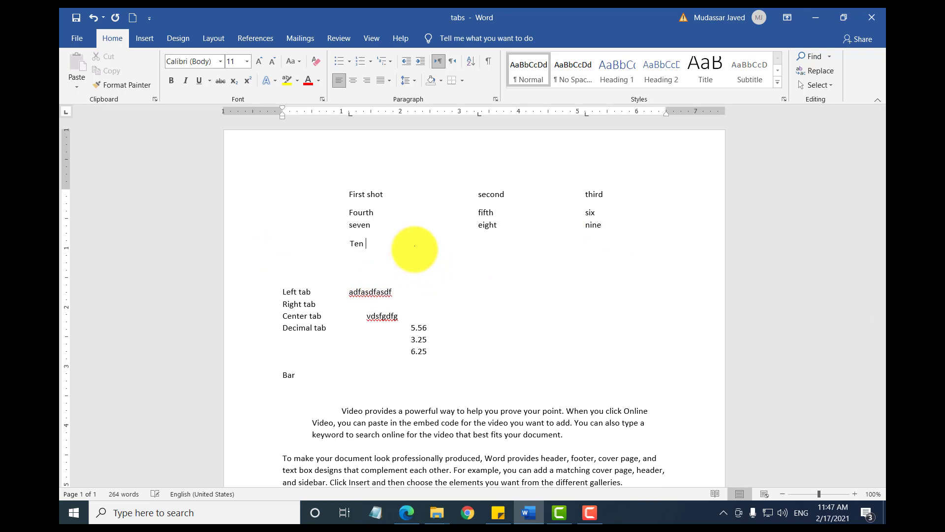
type("eleven")
left_click(365, 243)
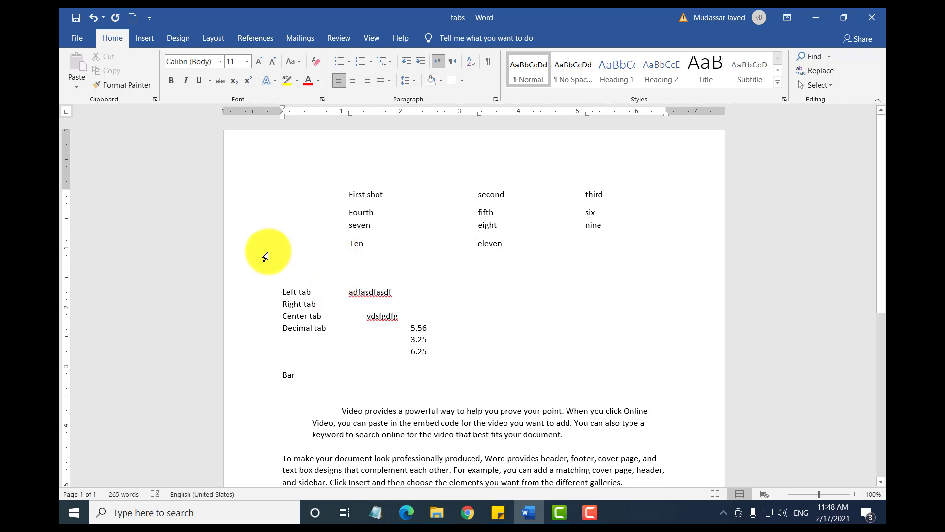
Step: Create a new blank document and set left tab stops at about 1.5, 3 and 4.5 inches on the ruler
key("ctrl+n")
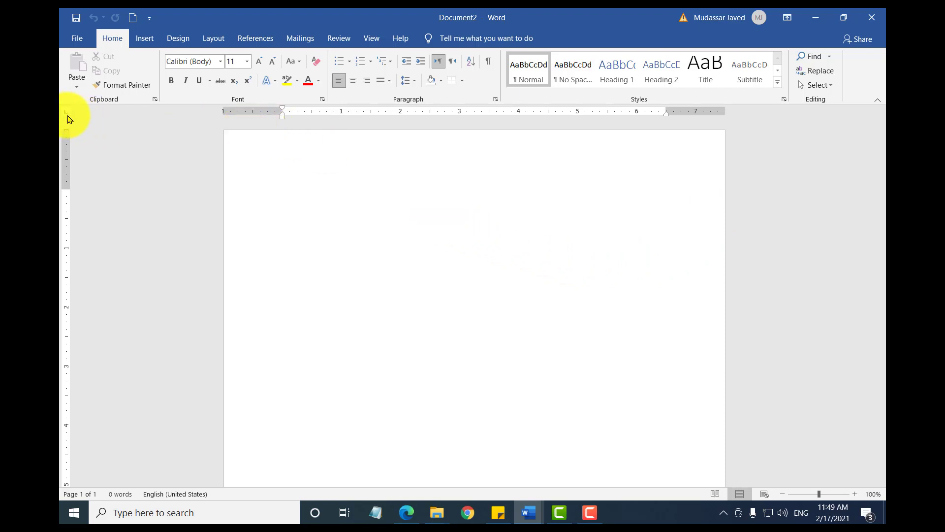
left_click(372, 113)
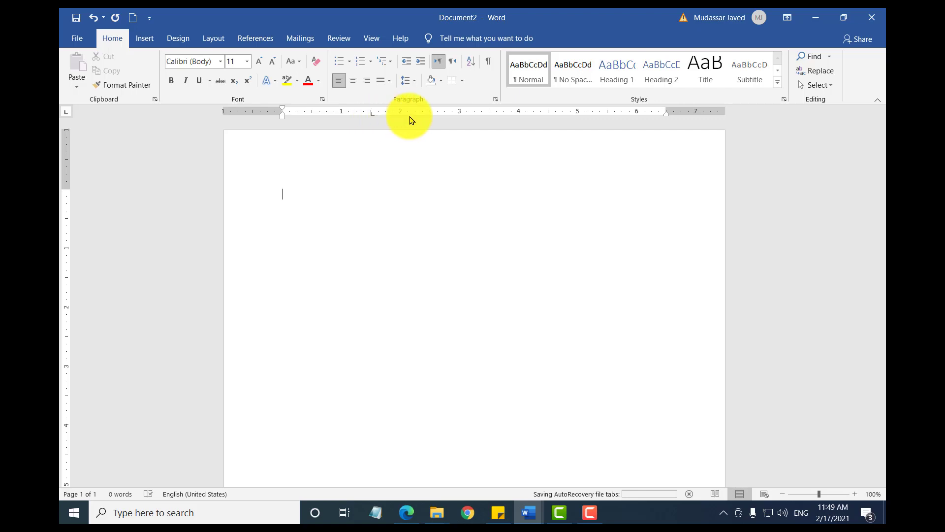
left_click(460, 114)
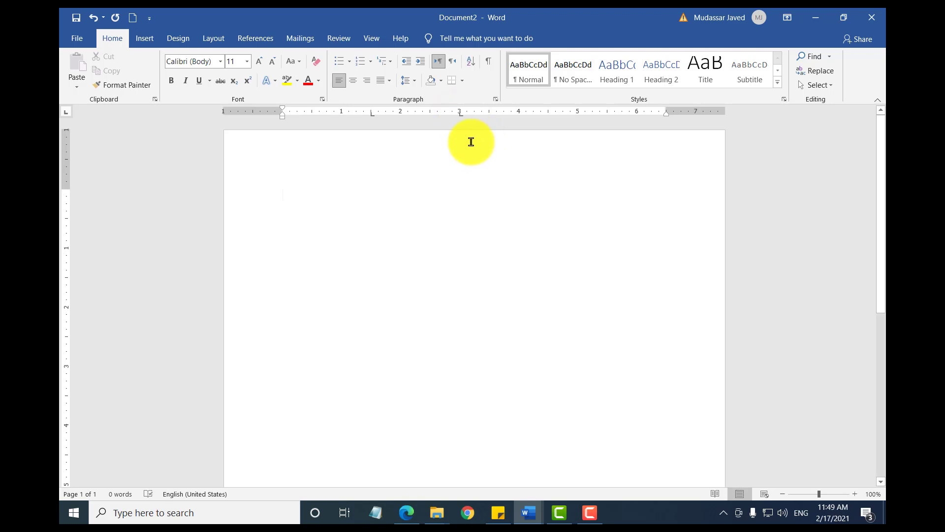
left_click(550, 115)
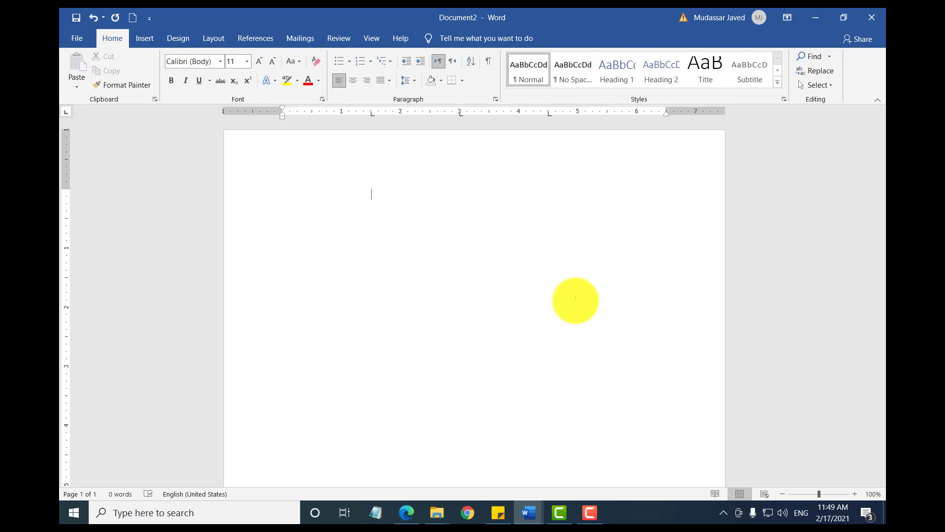
Step: Enter "First", "second" and "third" at the three tab stops of the first line
type("first")
key("Tab")
type("second")
type("third")
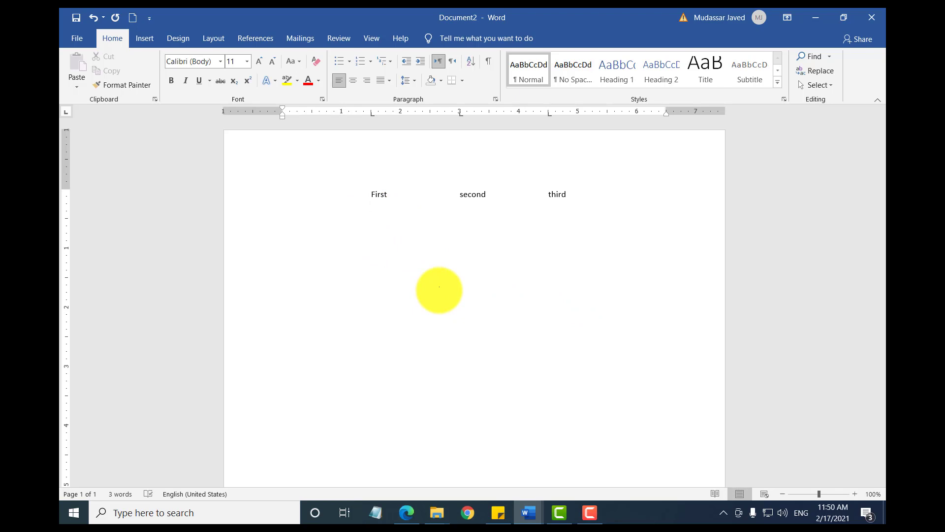
Step: Add a second line with "third", "fourth" and "fifth" aligned to the same tab stops
type("third\tfourth\tfifth")
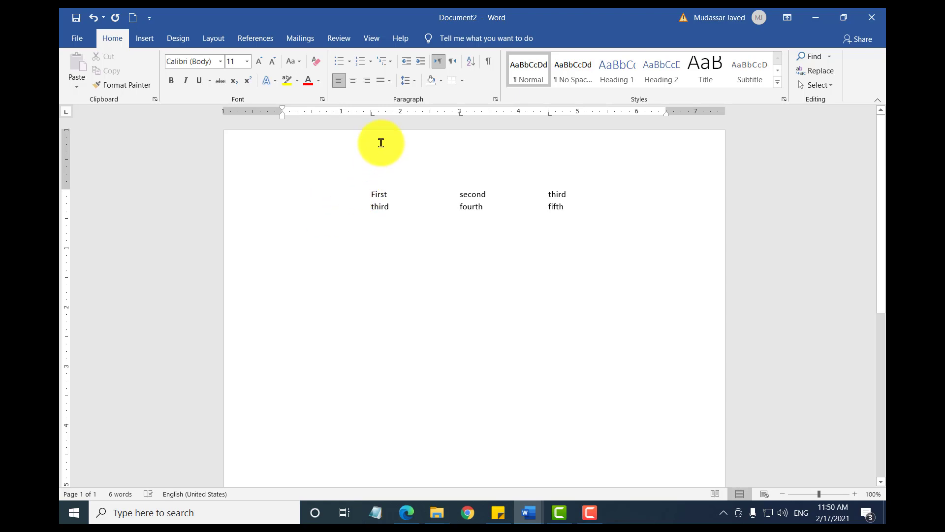
Step: Remove all three left tab stops from the two tabbed lines
left_click(369, 194)
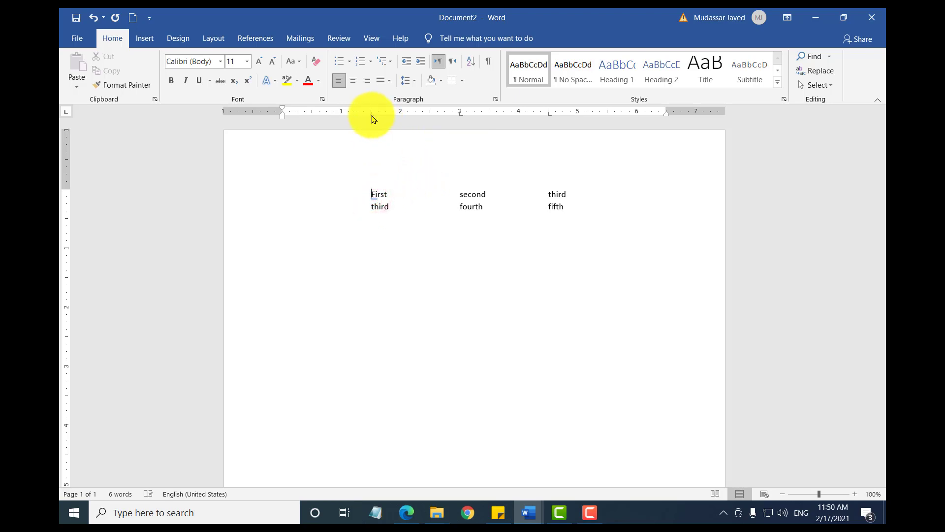
left_click_drag(372, 115, 371, 172)
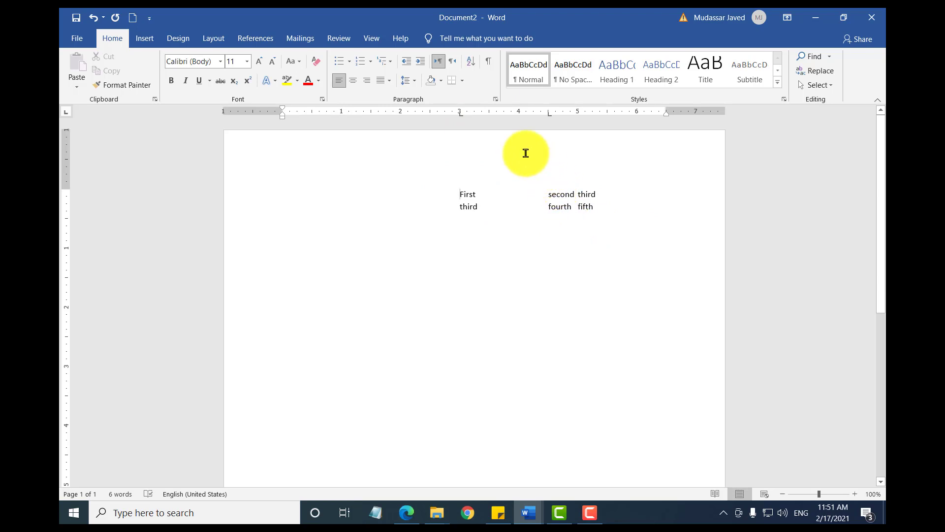
left_click_drag(461, 115, 453, 165)
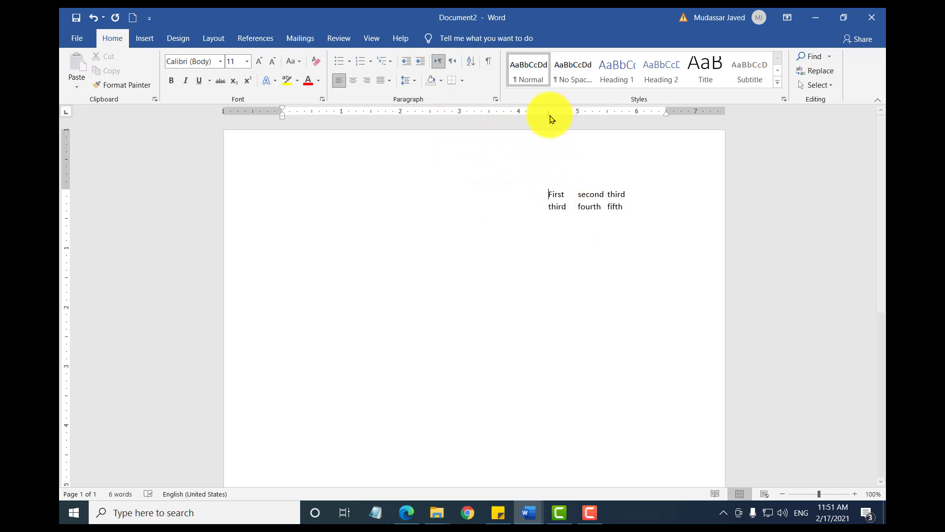
left_click_drag(549, 114, 551, 152)
left_click(314, 194)
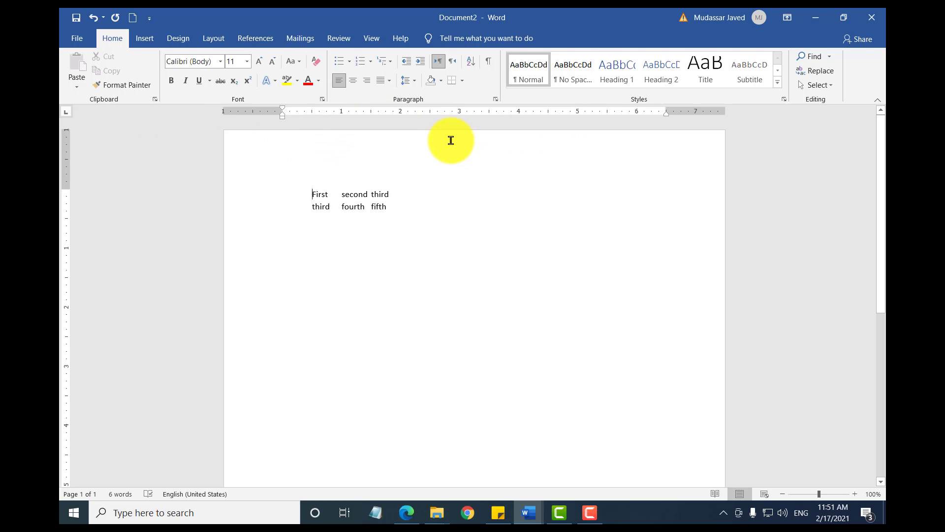
Step: Cycle the ruler's tab selector through the tab types and return to the "tabs" document
left_click(67, 117)
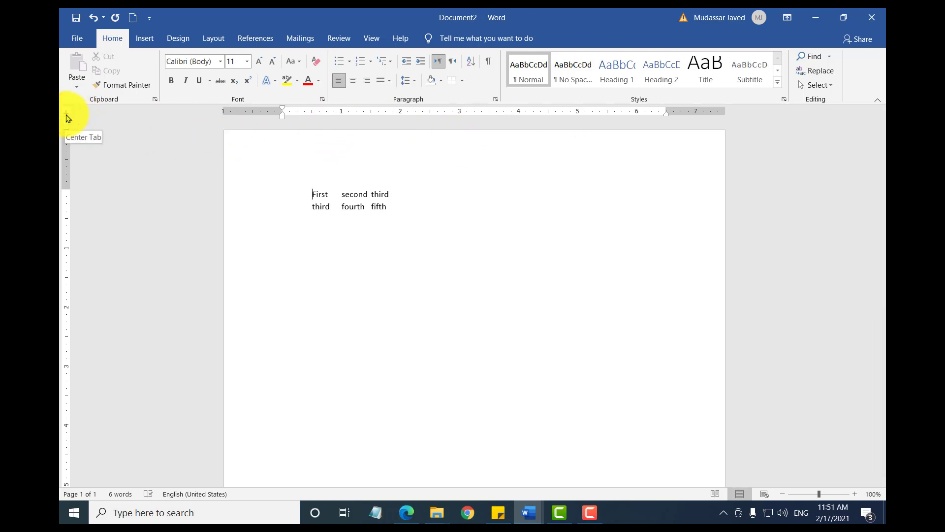
left_click(67, 117)
left_click(68, 116)
left_click(69, 114)
left_click(70, 117)
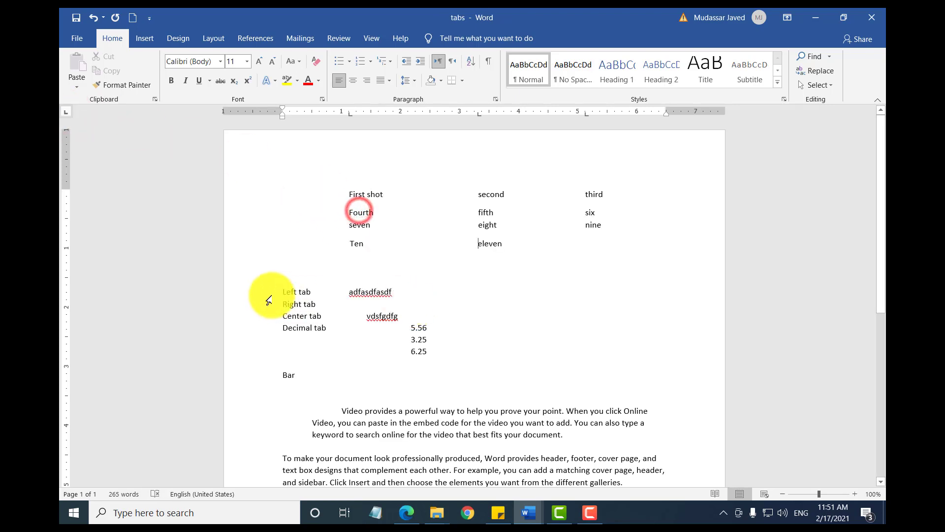
Step: Append "zxcvzxcvv" directly after "First shot" in the first row to demonstrate the left tab
left_click(402, 293)
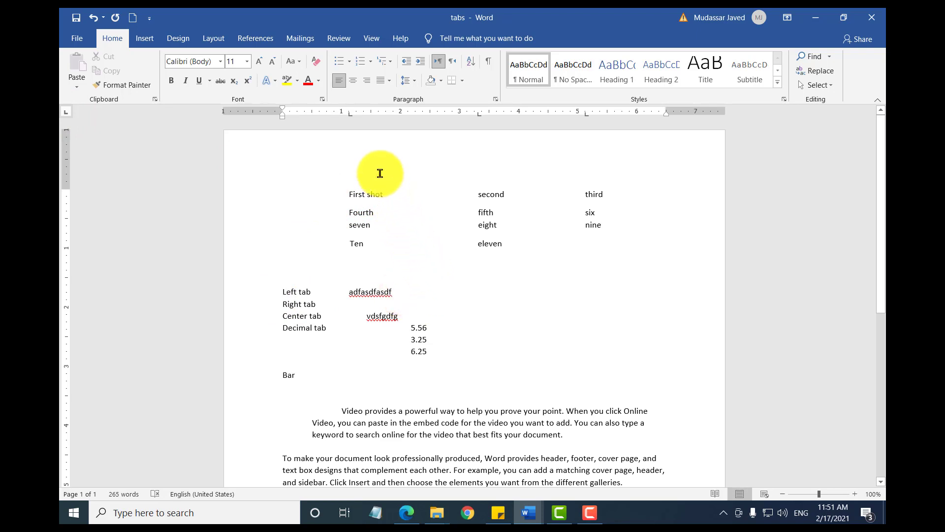
left_click(388, 193)
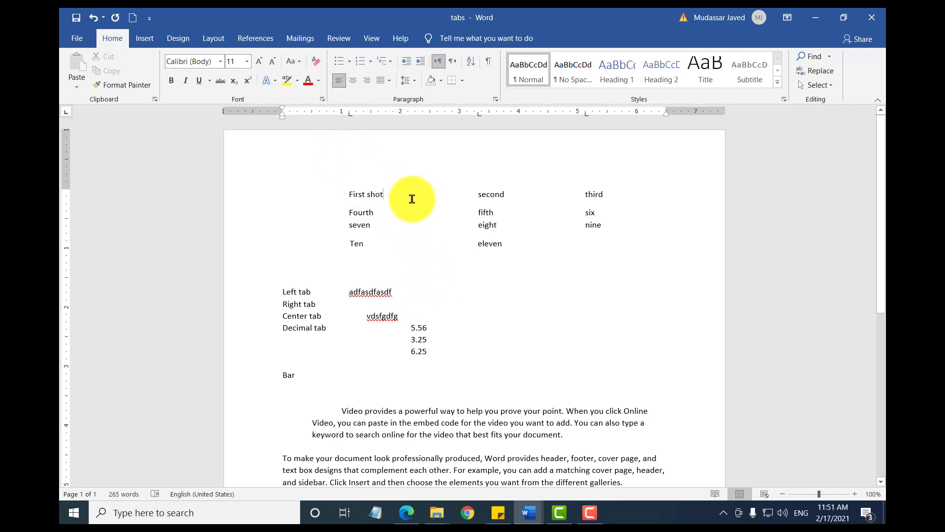
type("zxcvzxcvv")
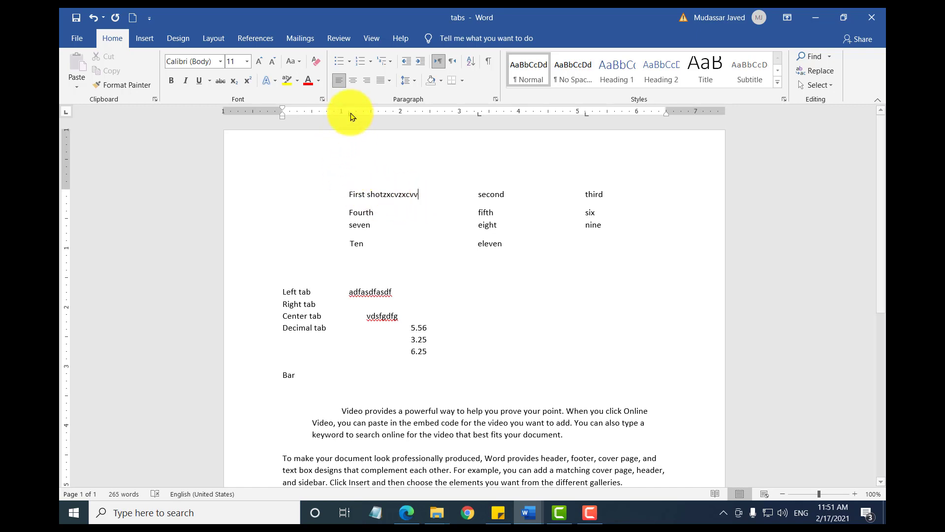
left_click(348, 191)
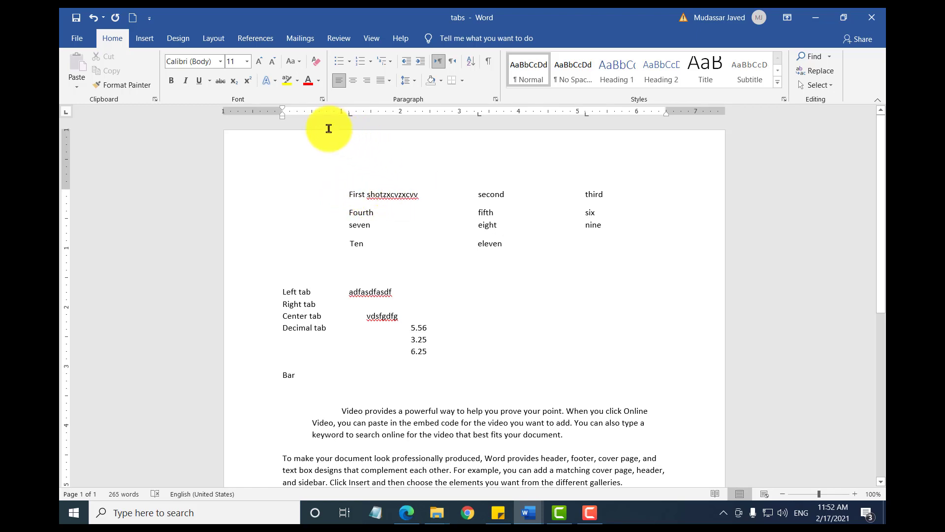
Step: Add a right tab stop at about 2.5 inches to the empty line below "Ten" and advance the cursor to it
left_click(69, 116)
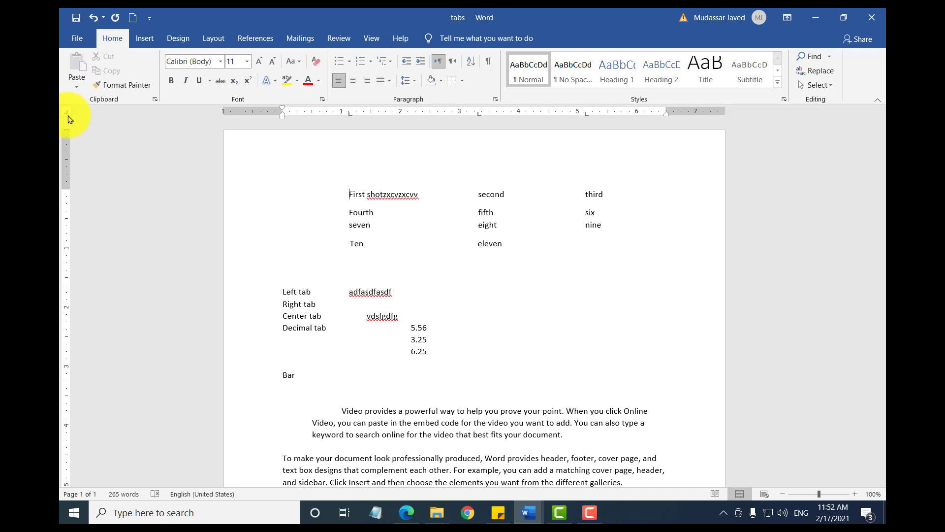
left_click(368, 272)
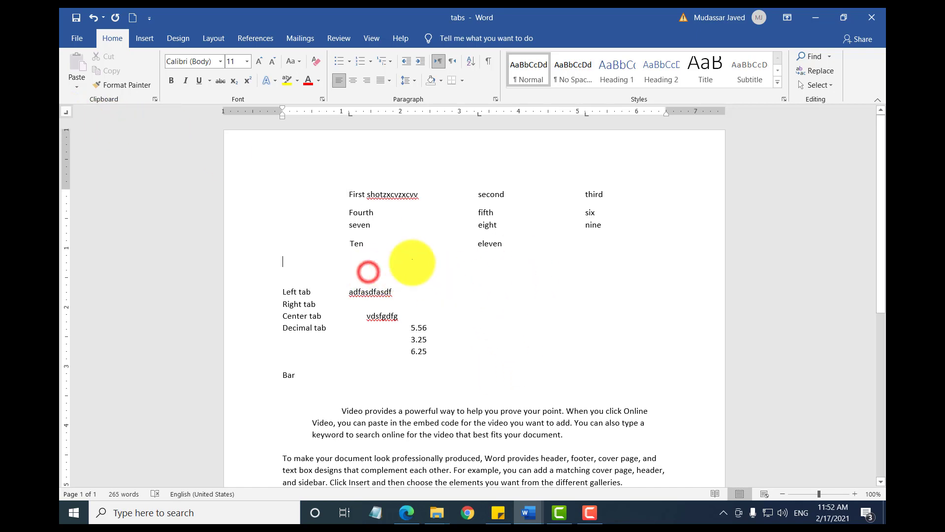
left_click(429, 114)
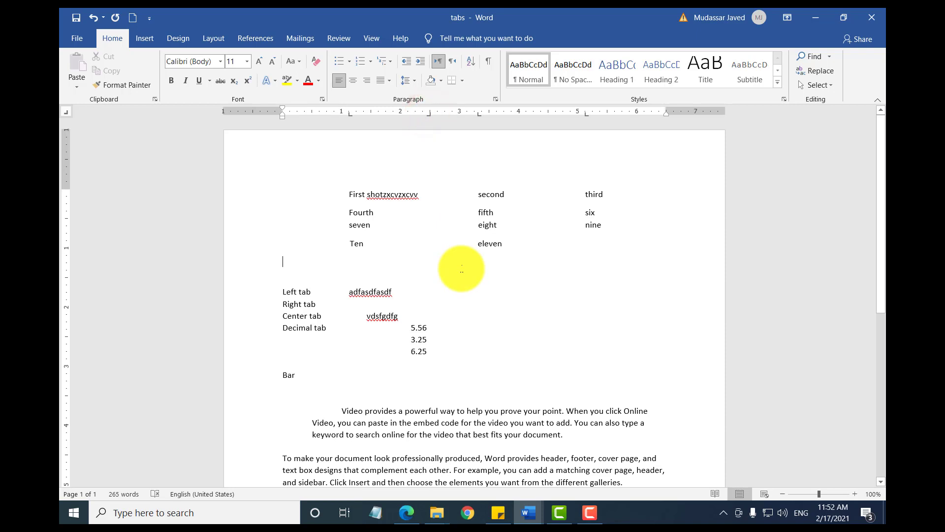
key("Tab")
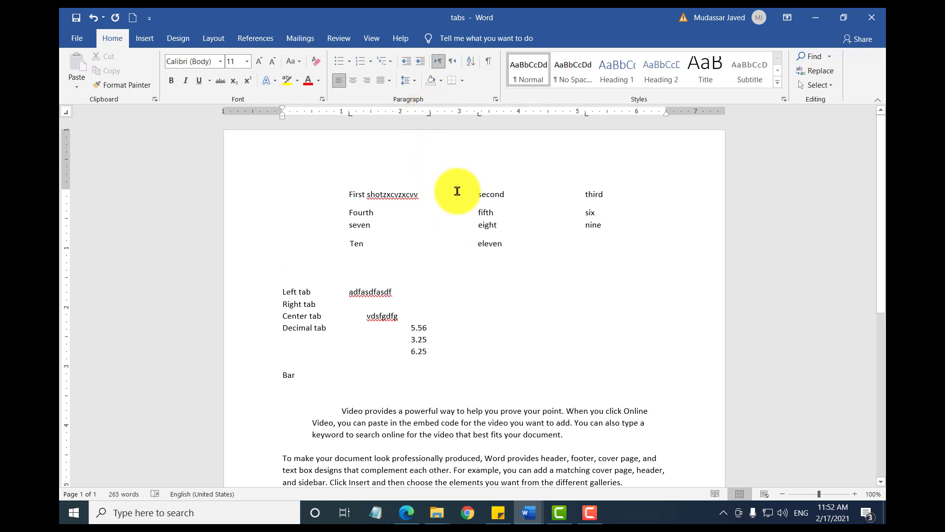
key("Tab")
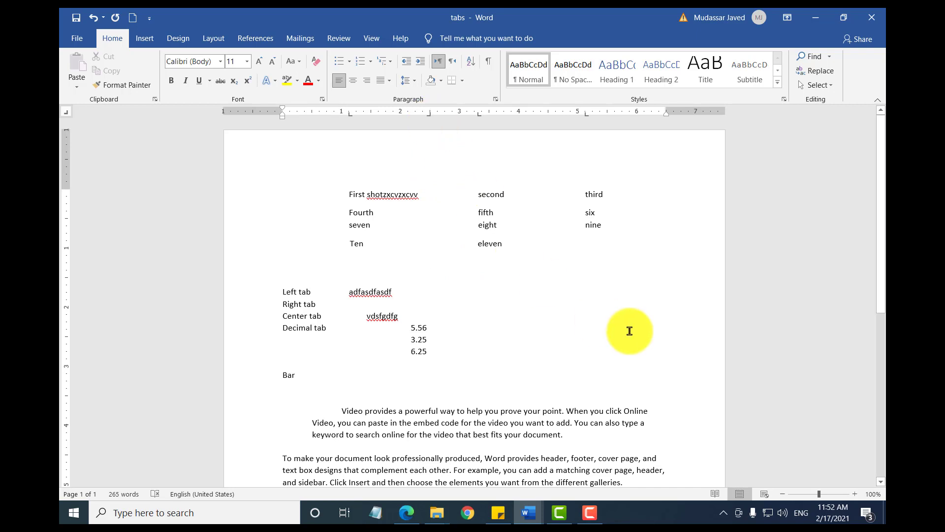
Step: Enter sample text at the right tab stop, trim it back to "sdfgsd" and append "asdfasdf"
type("sdfg")
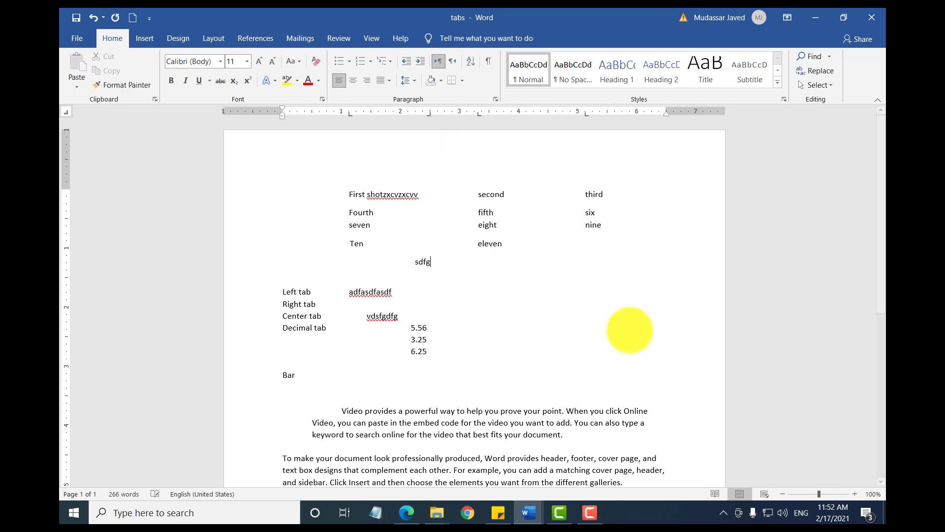
type("sdfgdfgsdfgdfgsdfgdfgsdfgdsfgdfgdf")
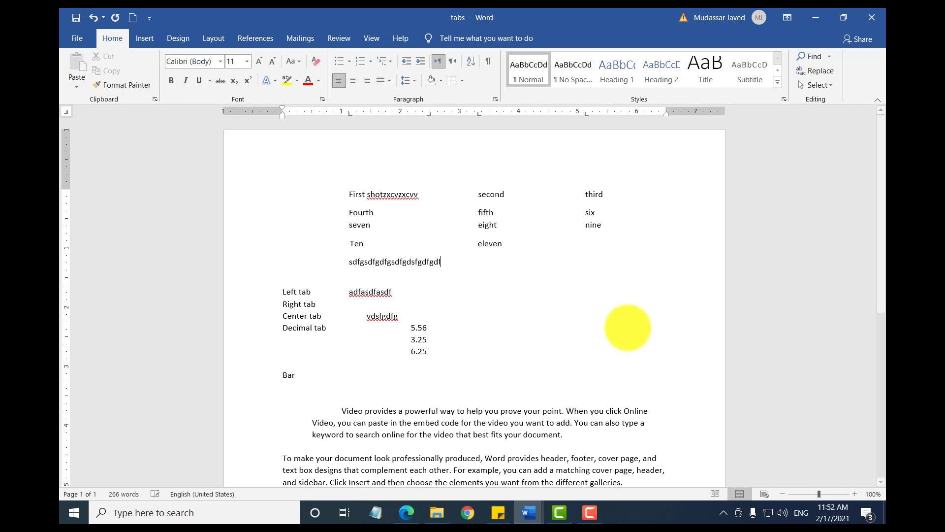
key("BackSpace")
key("BackSpace")
key("BackSpace")
key("BackSpace")
key("BackSpace")
key("BackSpace")
key("BackSpace")
key("BackSpace")
key("BackSpace")
key("BackSpace")
key("BackSpace")
key("BackSpace")
key("BackSpace")
key("BackSpace")
key("BackSpace")
key("BackSpace")
key("BackSpace")
key("BackSpace")
key("BackSpace")
key("BackSpace")
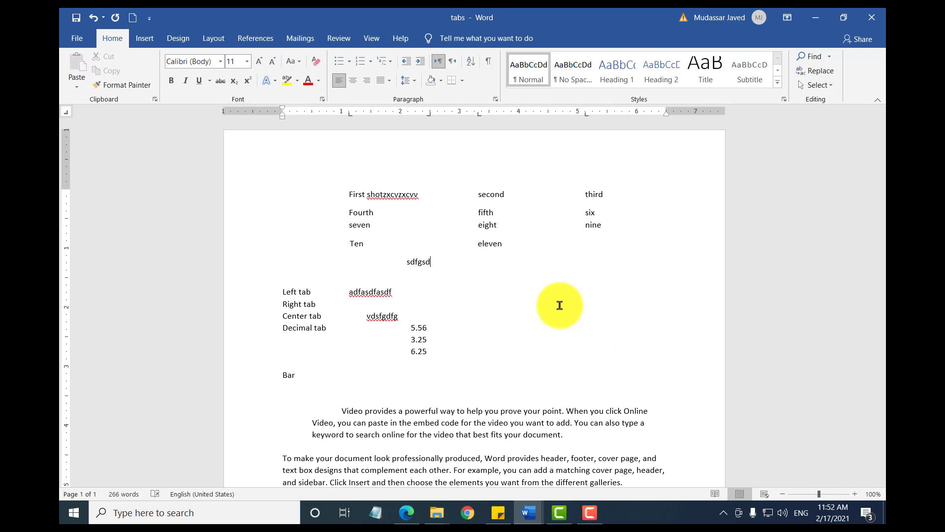
type("asdfasdf")
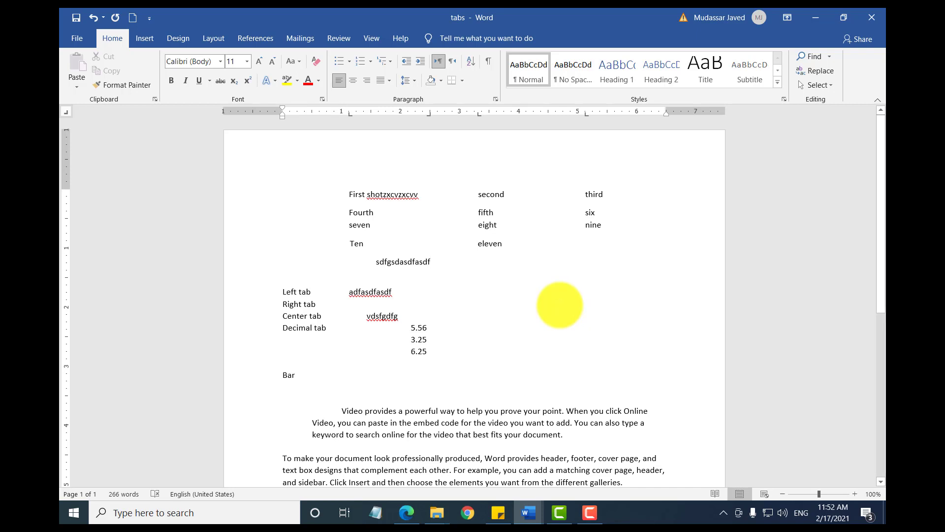
Step: Delete the sample text aligned at the 2.5-inch right tab stop and remove that tab stop from the line
double_click(401, 262)
key("Delete")
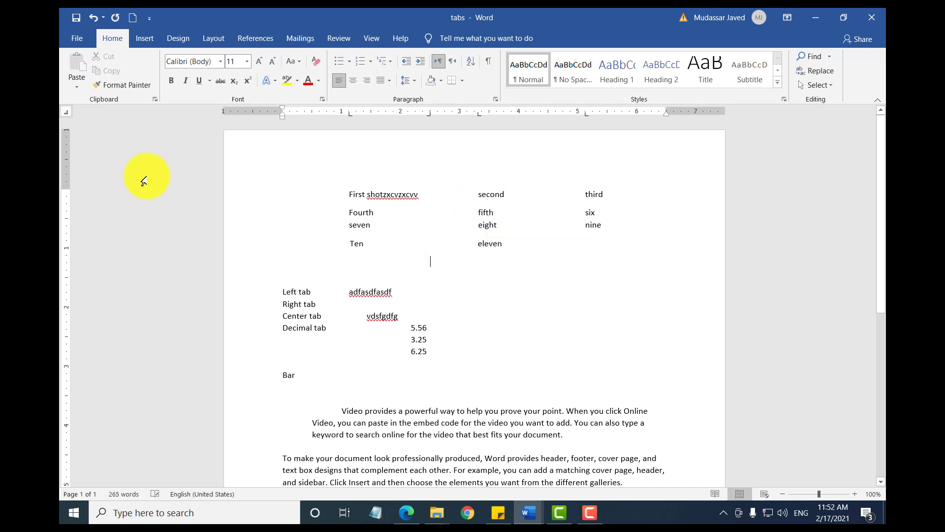
left_click_drag(430, 115, 430, 142)
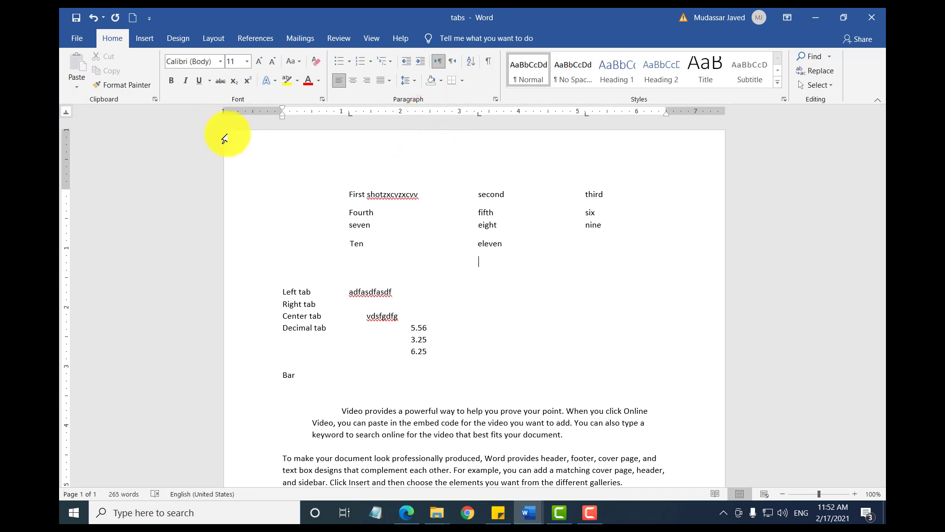
Step: Add a center tab stop at about 2.6 inches to the line below "Ten" and enter repeated "fgsdfg" filler text at it
left_click(437, 113)
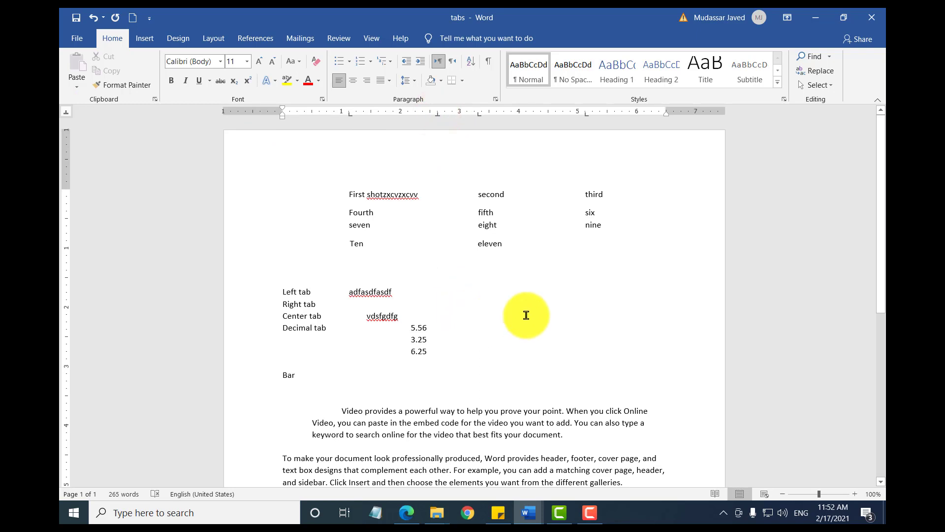
type("fgsdfgsdfgsdfgsdfg")
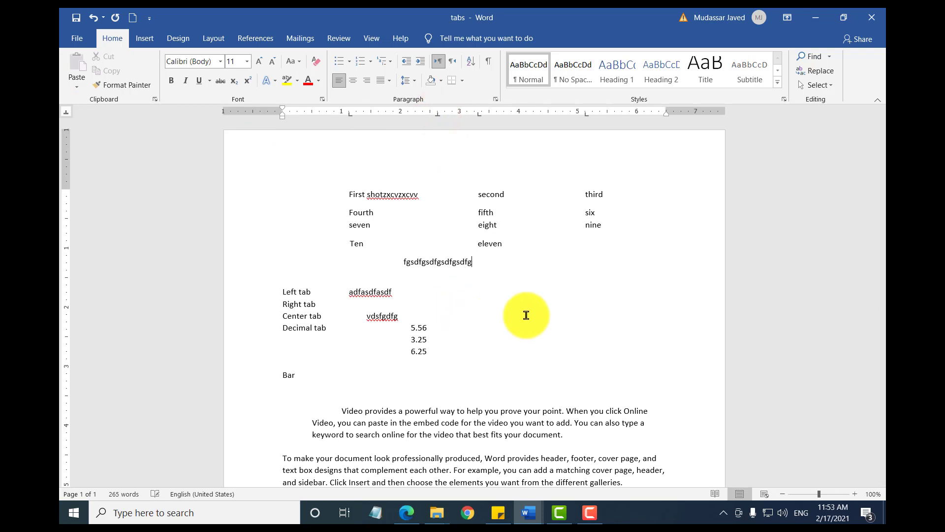
type("sdfgsdfgsdfgsdfgsdfg")
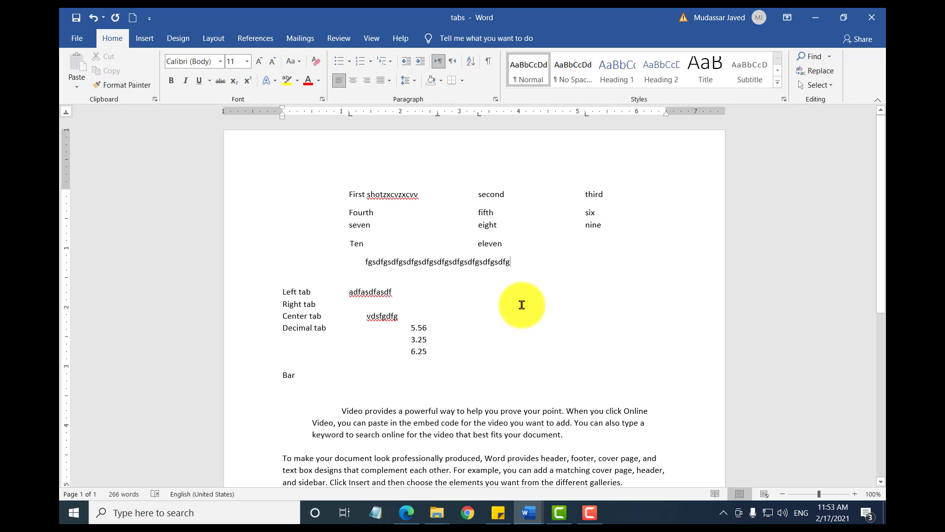
Step: Delete the centered filler text and switch the ruler's tab selector to the decimal tab
double_click(466, 264)
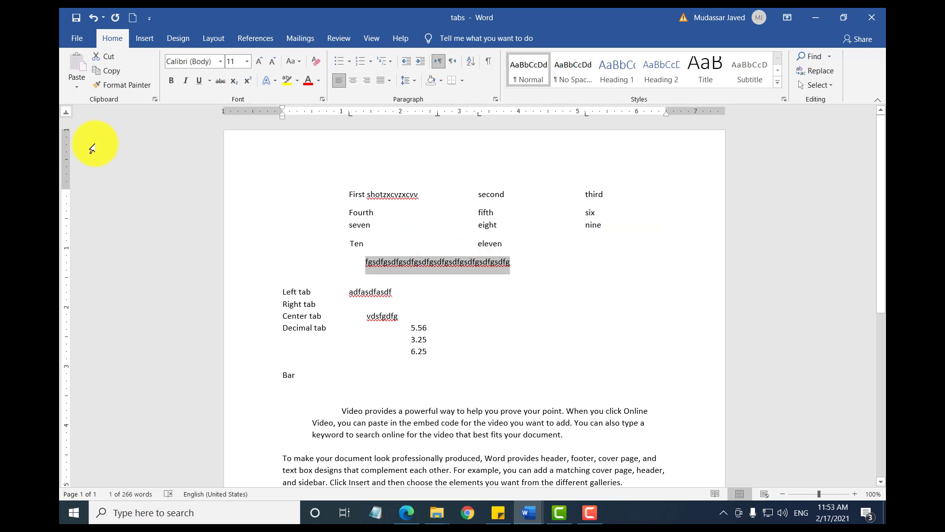
key("Delete")
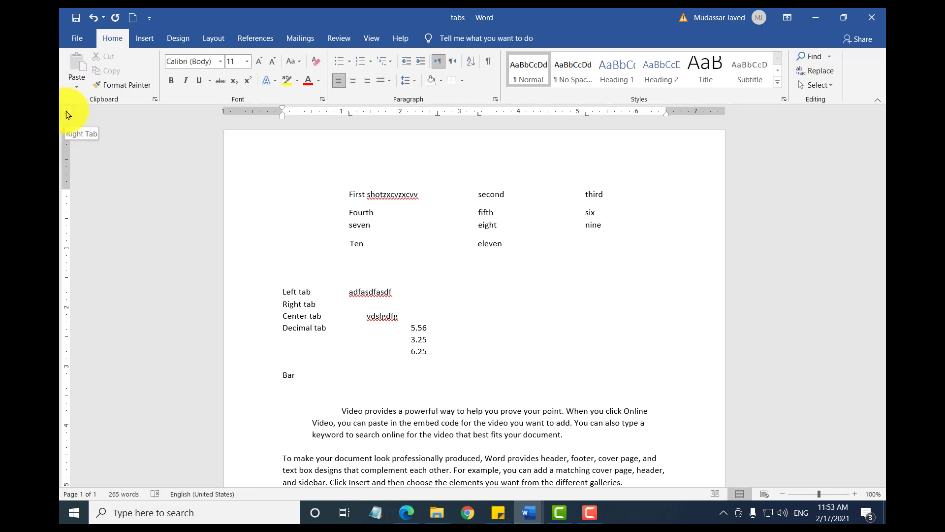
left_click(68, 115)
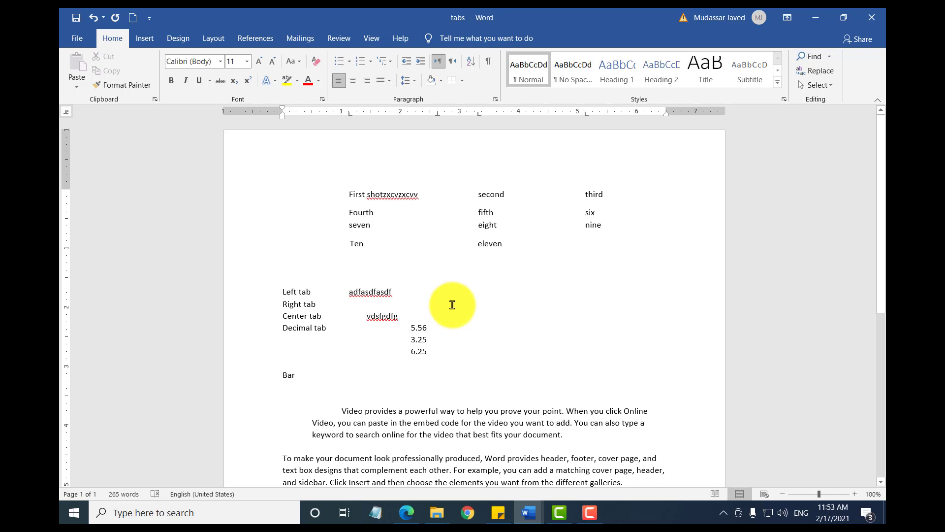
Step: Start a new line below the emptied one and enter the label "Price of item"
key("Return")
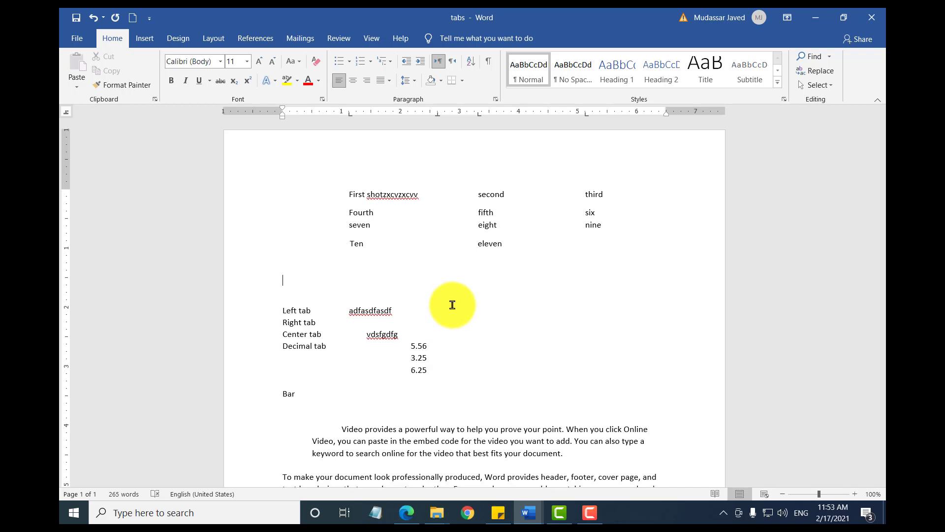
type("Price of item")
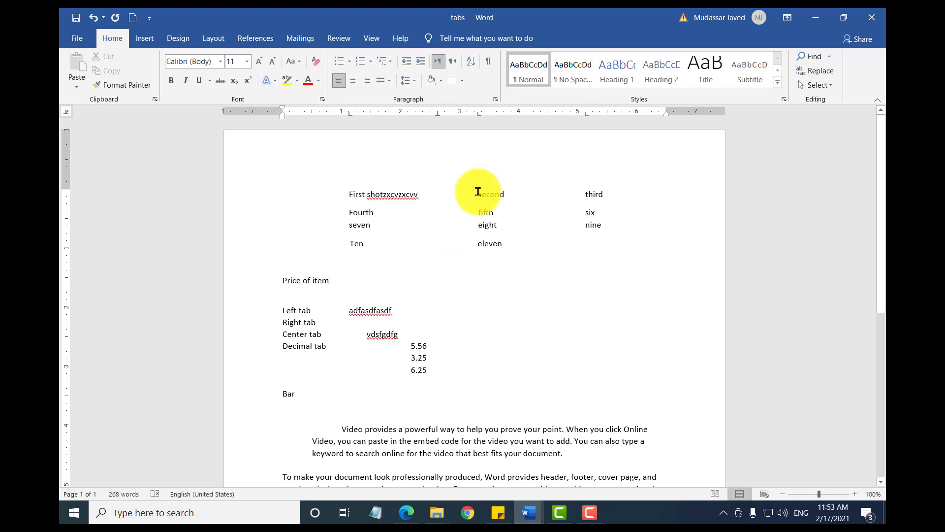
Step: Add a decimal tab stop at about 2.1 inches to the "Price of item" line and enter 5.26 at it
left_click(407, 113)
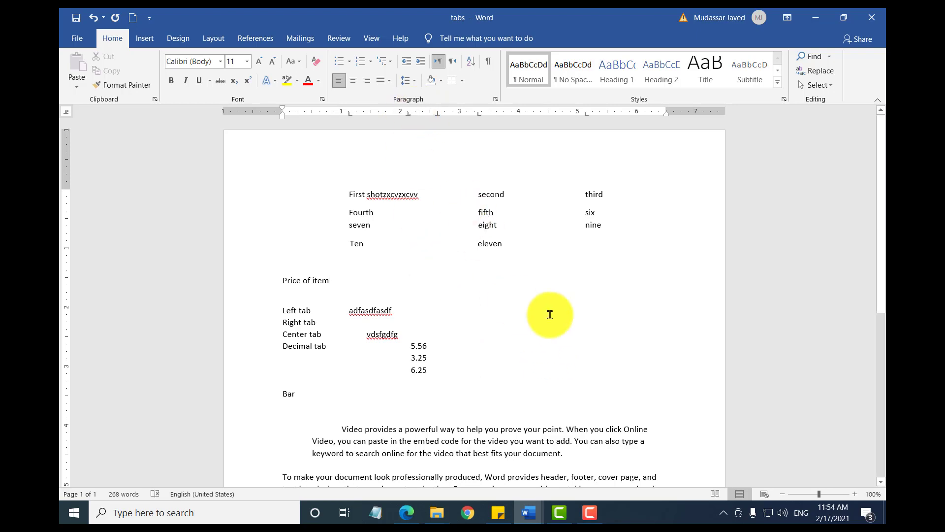
key("Tab")
type("5.26")
key("Return")
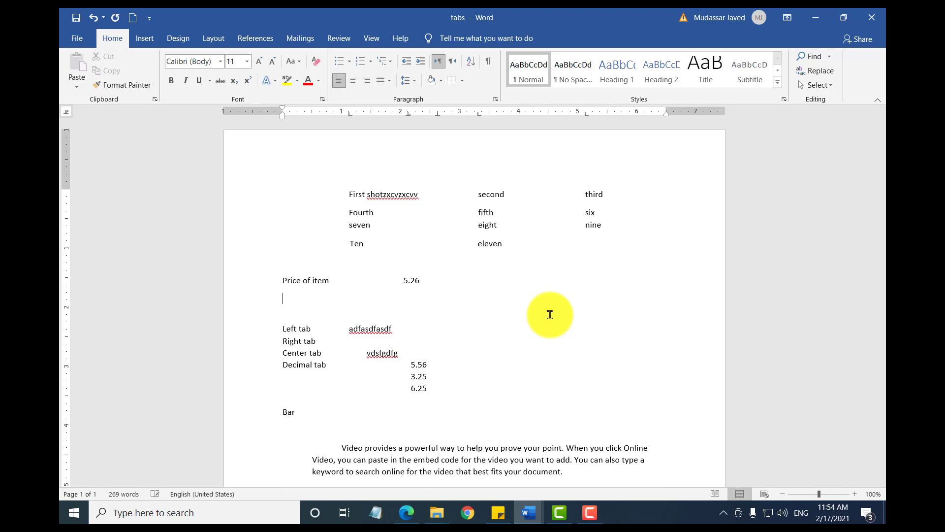
Step: Add the rows "Asdfsdf" with 66.258 and "Bana" with 23.589, aligning both numbers at the decimal tab stop
type("asdfsdf")
key("Tab")
type("66.258")
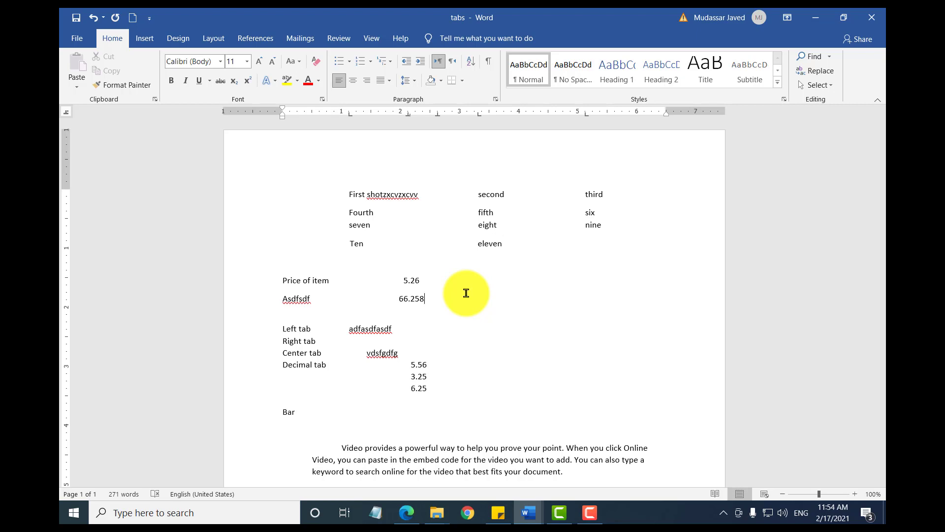
key("Return")
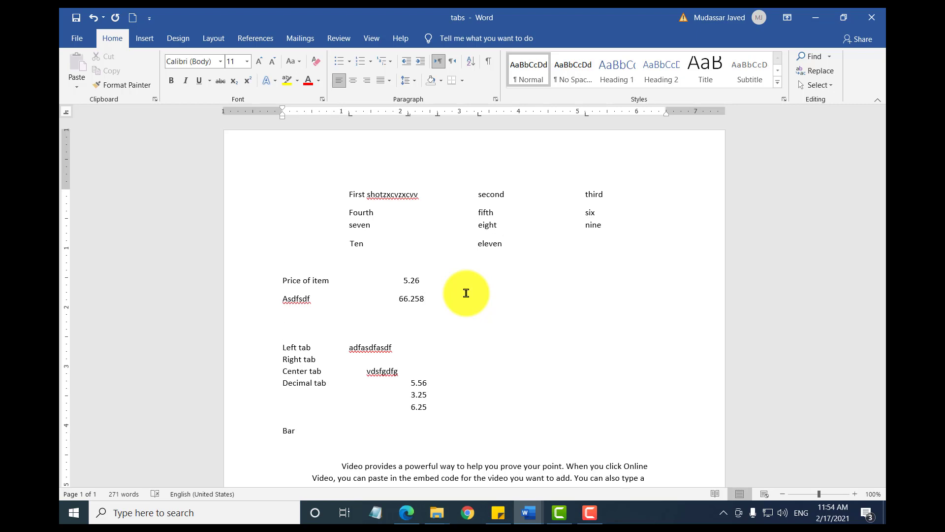
type("bana")
key("Tab")
type("23.589")
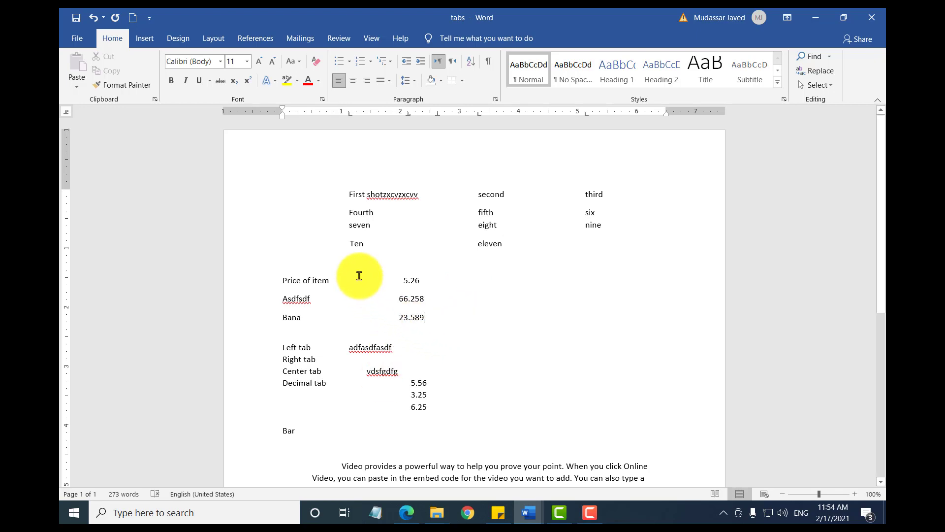
Step: Add a bar tab at about 1.75 inches to a new line below the "Bana" row
left_click(68, 118)
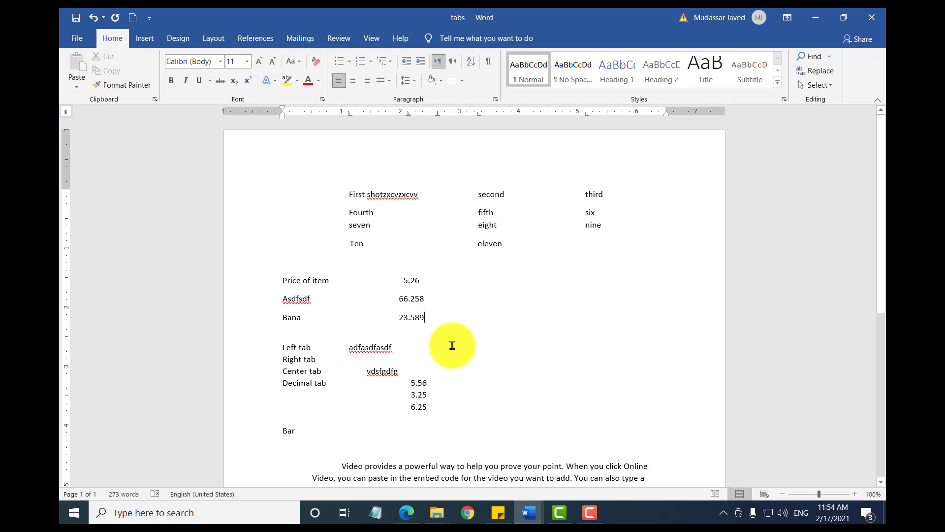
key("Return")
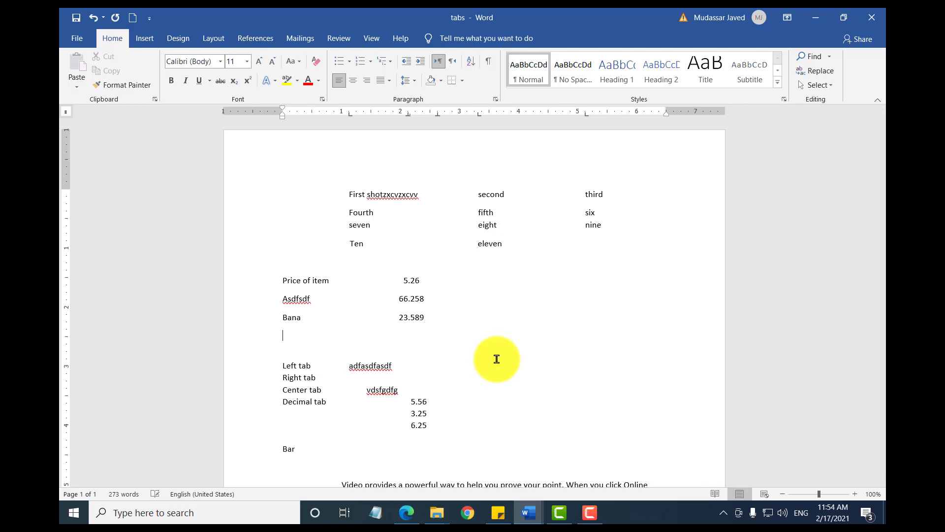
left_click(385, 113)
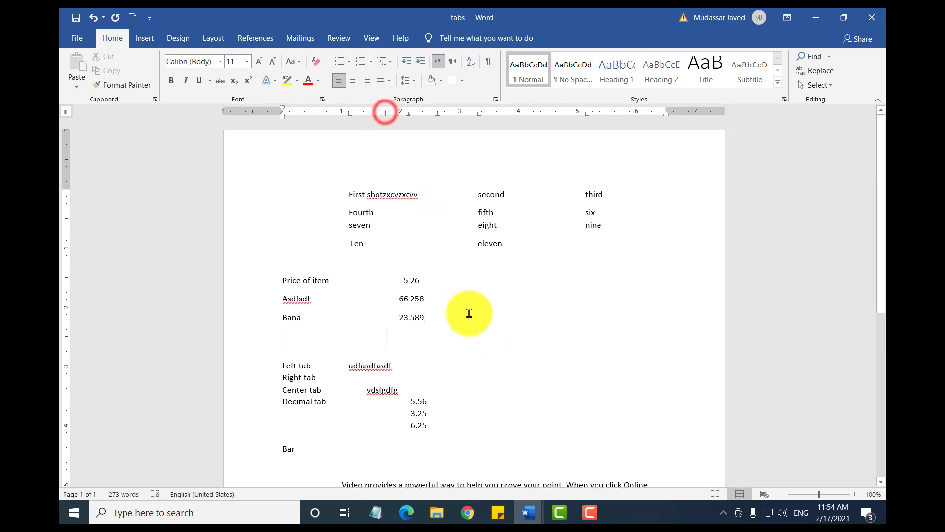
Step: Enter five lines of filler text alongside the bar tab, the first reading "adfasdfasdfasdfasdfsaderf" and the others repeating "asdf"
type("a")
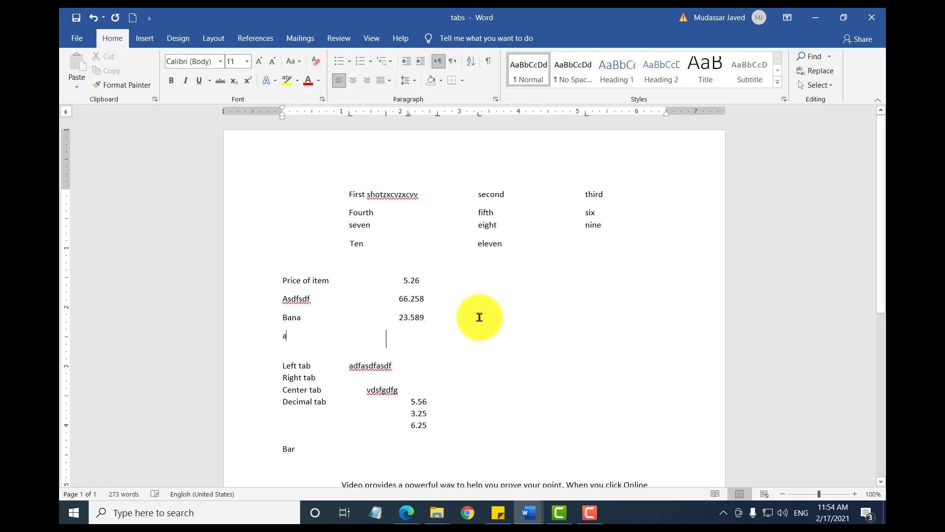
type("dfasdfasdfasdfasderf")
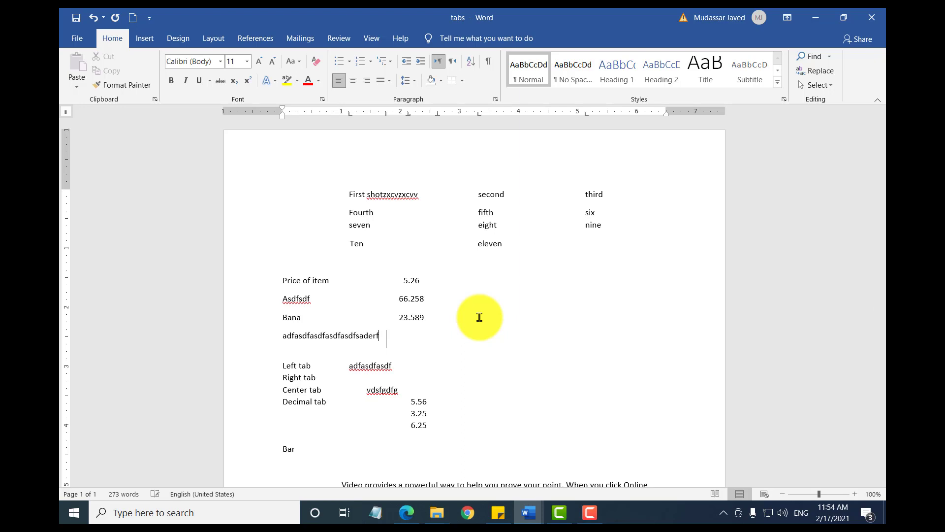
key("Return")
type("asdfasdfasdfasdfasdf")
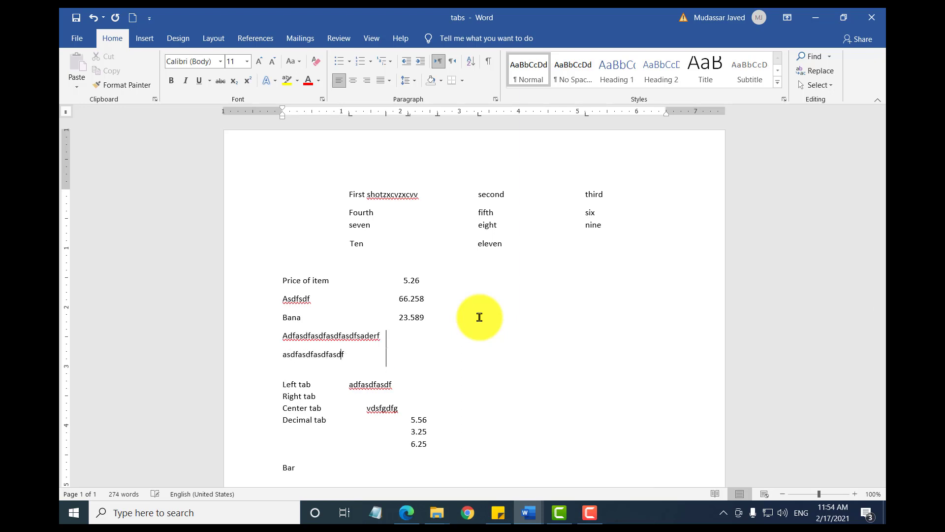
key("Return")
type("asdfasdfasdfasdfasdfasd")
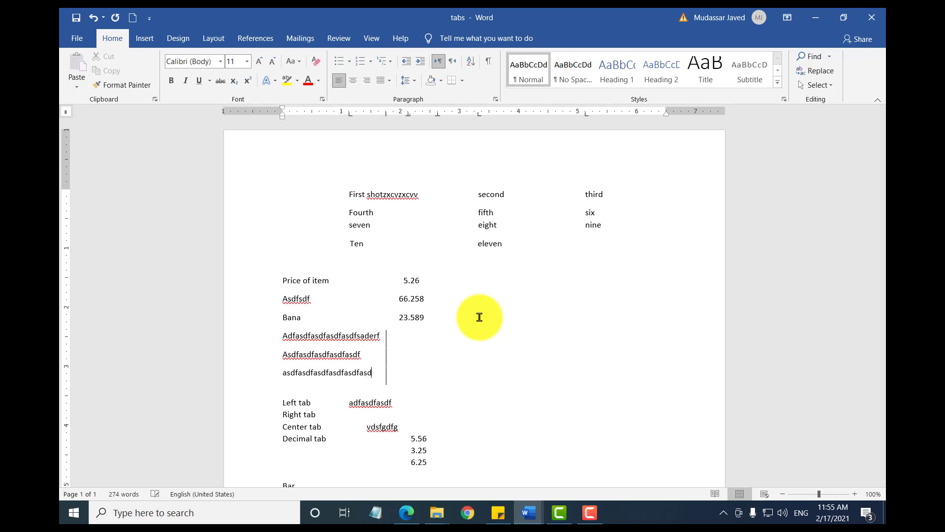
key("Return")
type("asdfasdfsadfasdfasdfasdf")
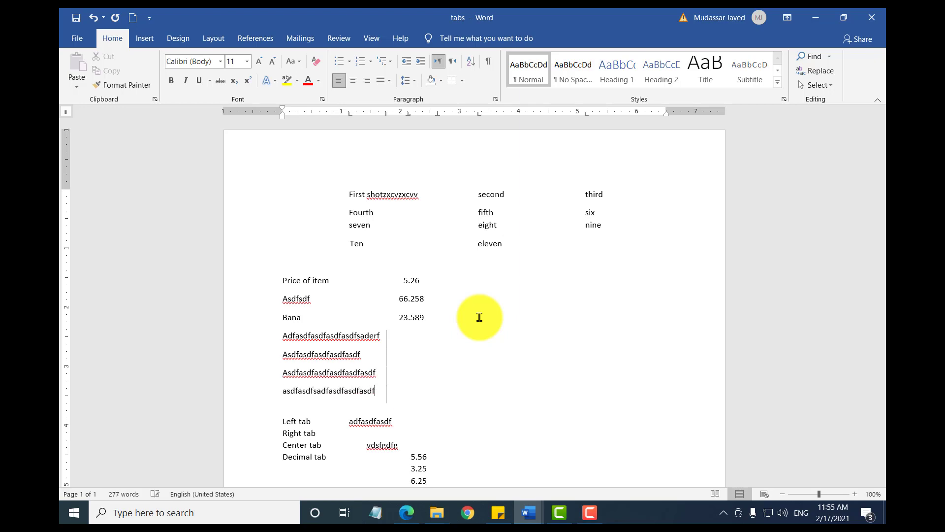
key("Return")
key("Return")
type("asdfasdfasdfasdfasdf")
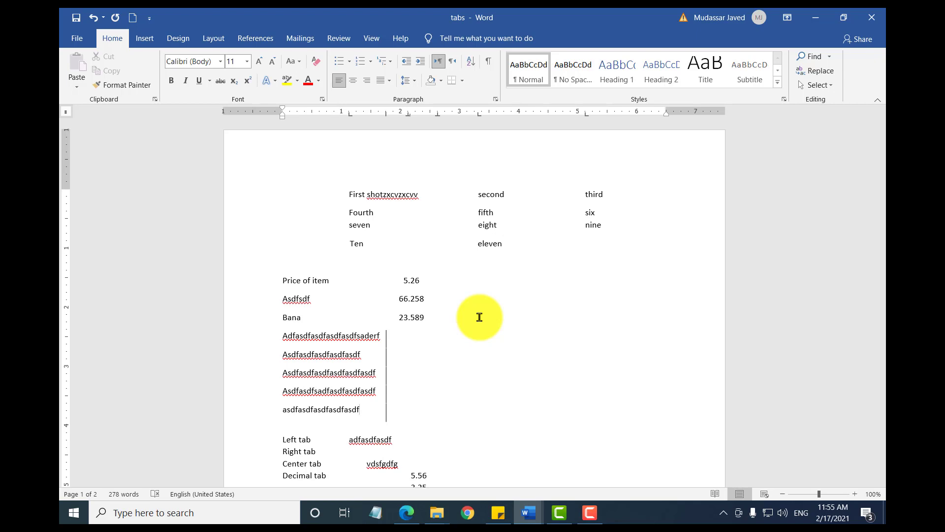
Step: Switch the ruler's tab selector from the bar tab to First Line Indent
left_click(68, 115)
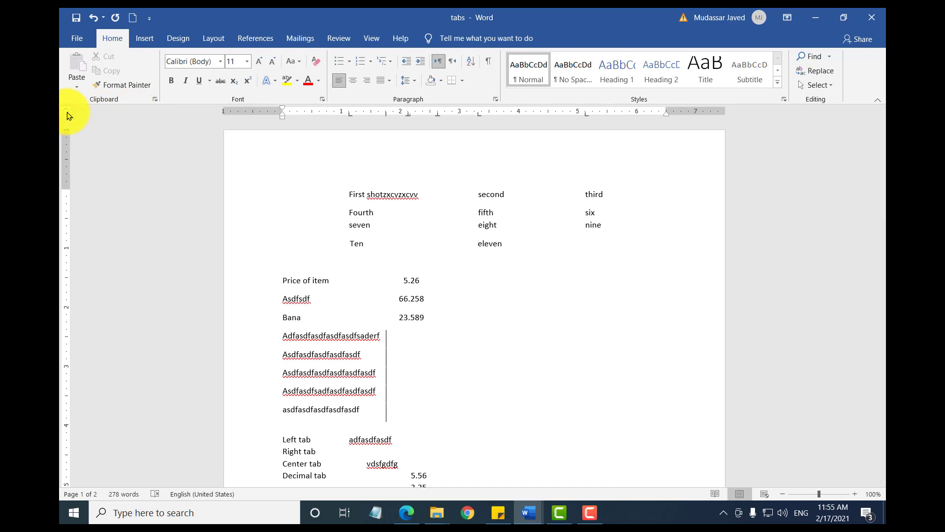
left_click(69, 115)
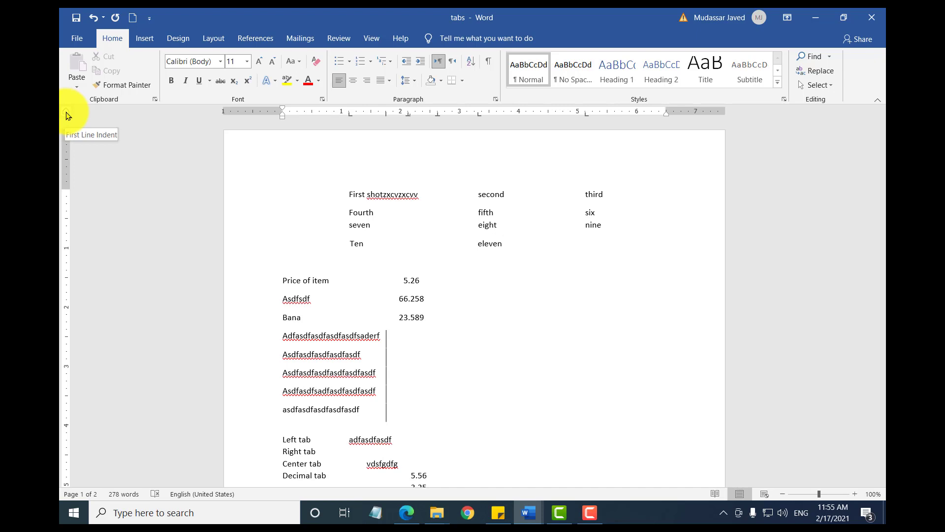
left_click(68, 115)
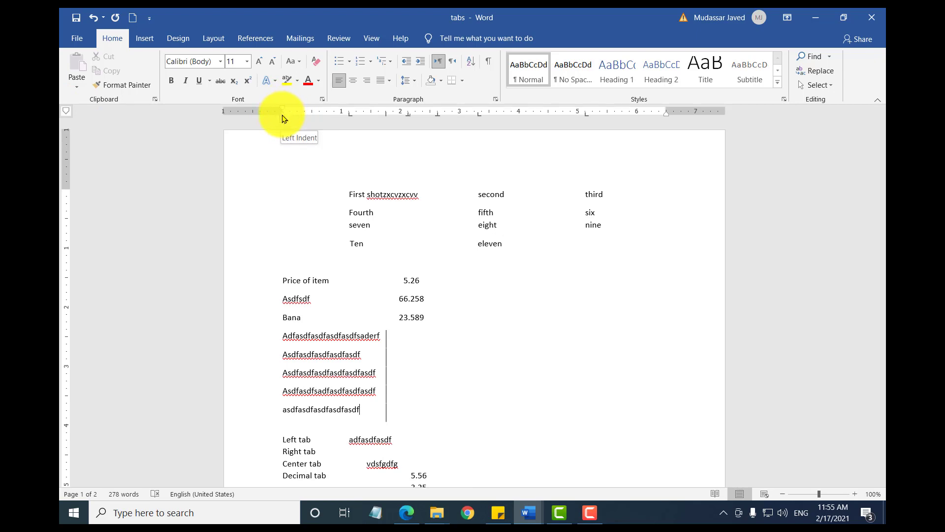
Step: Set the first-line indent of the "To make your document look professionally produced" paragraph to about 0.8 inches
scroll(470, 350, "down", 7)
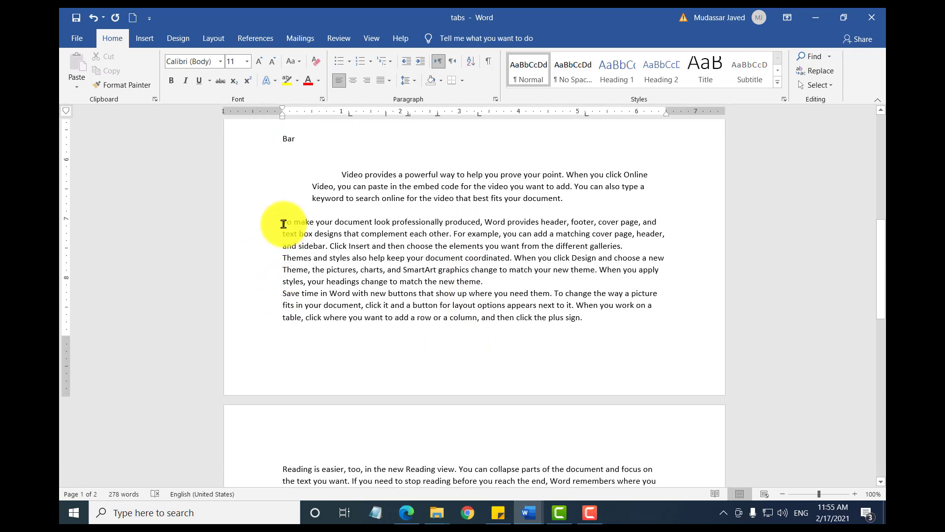
left_click(289, 226)
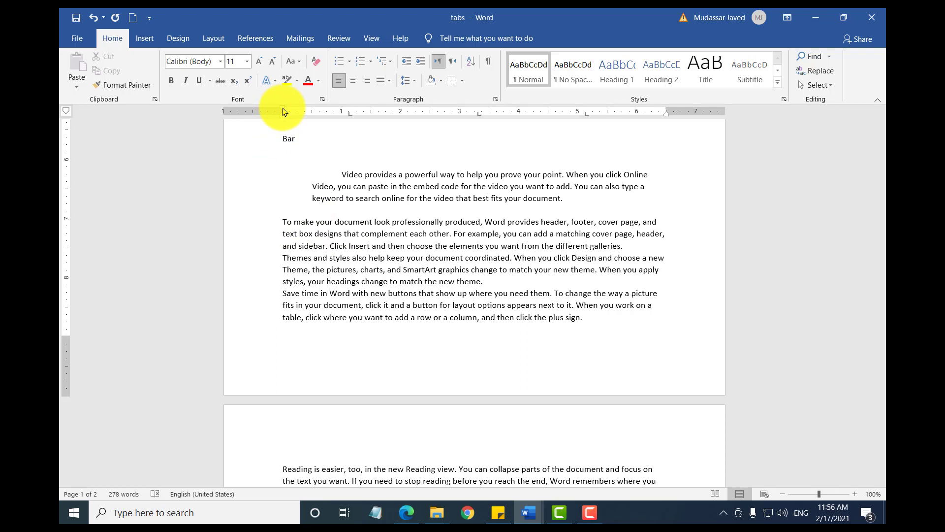
left_click_drag(283, 112, 316, 113)
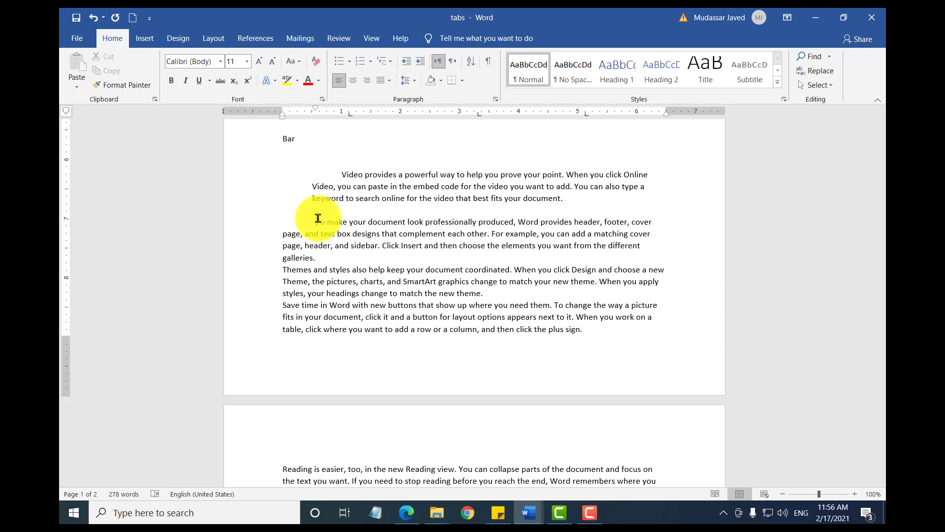
left_click_drag(315, 108, 332, 112)
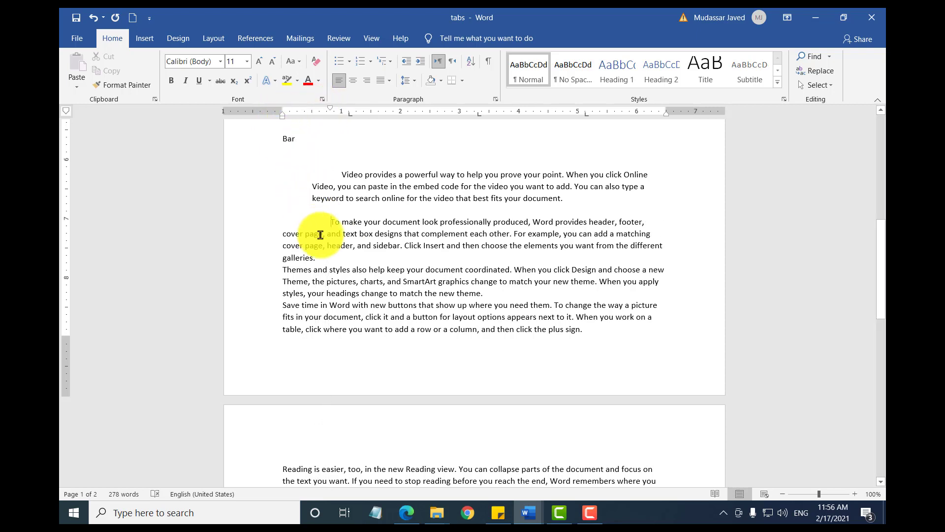
Step: Highlight the lines after the first in the indented paragraph, then clear the selection and place the cursor back in the paragraph
left_click(284, 235)
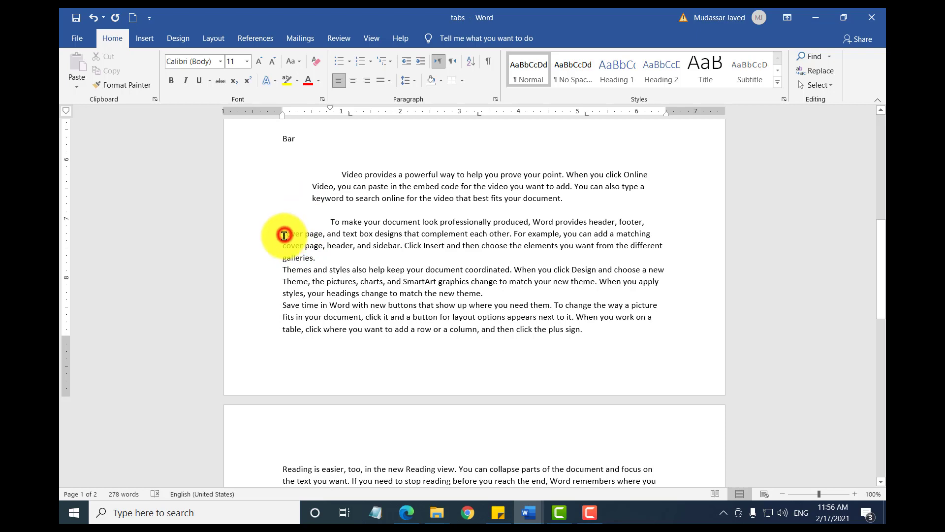
left_click_drag(284, 235, 309, 248)
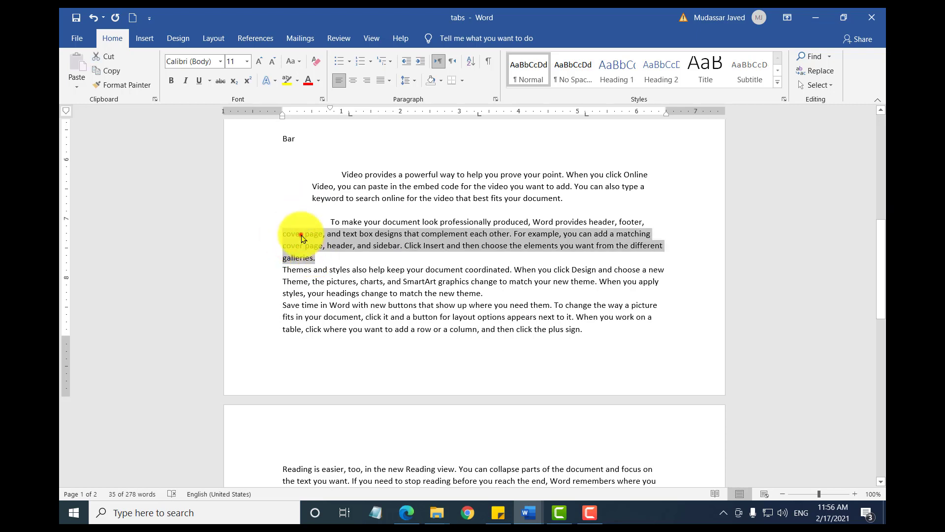
left_click(301, 238)
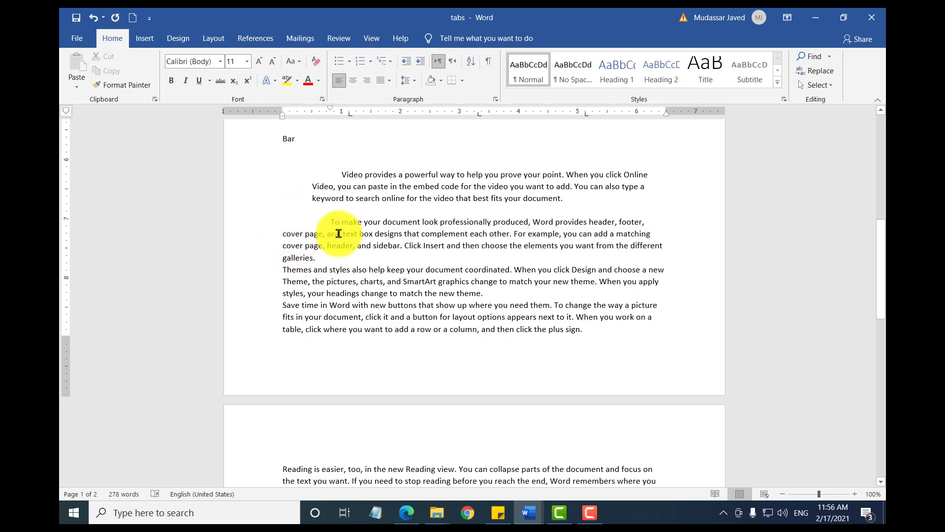
left_click(329, 220)
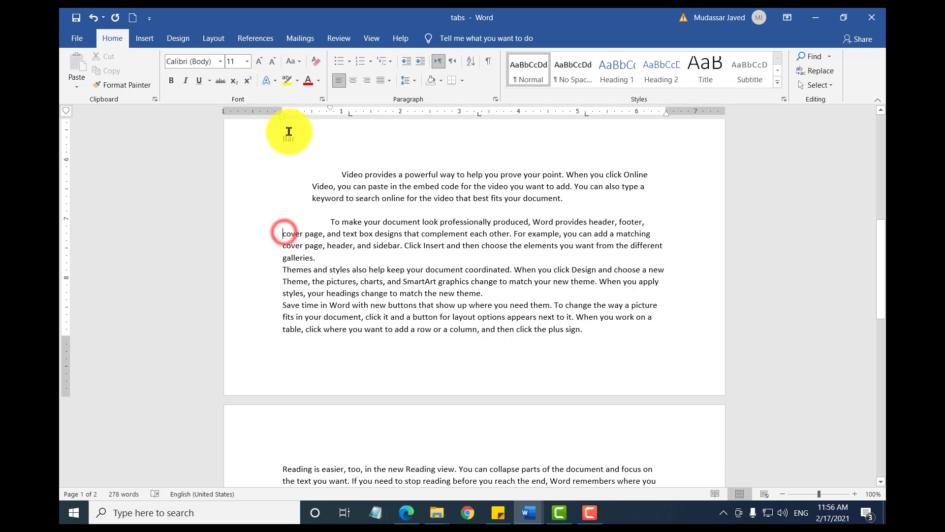
Step: Set the hanging indent of the "To make your document look professionally produced" paragraph to about 0.3 inches
left_click_drag(282, 114, 301, 118)
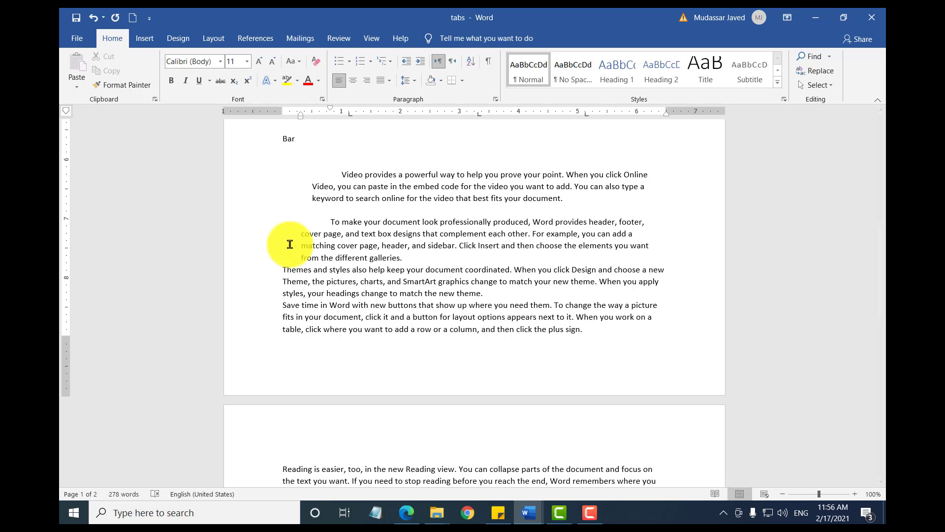
Step: Add a new paragraph after "from the different galleries." with filler text beginning "wrdfgsdfgs", then start another paragraph below it
left_click(438, 259)
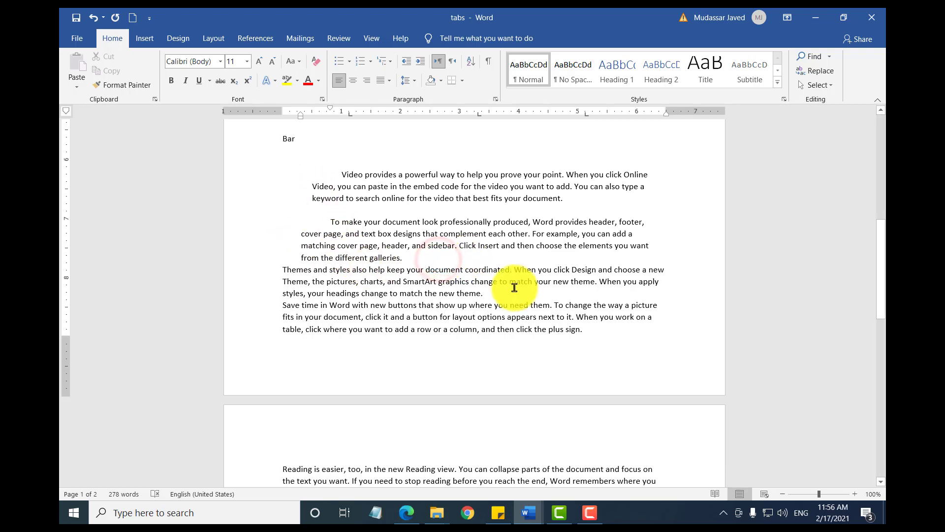
key("Return")
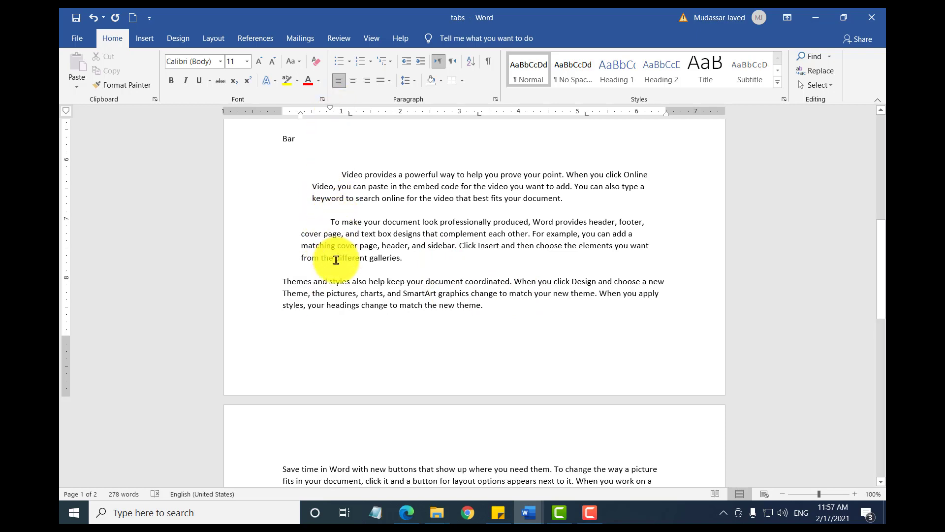
type("rdfgsdfgs")
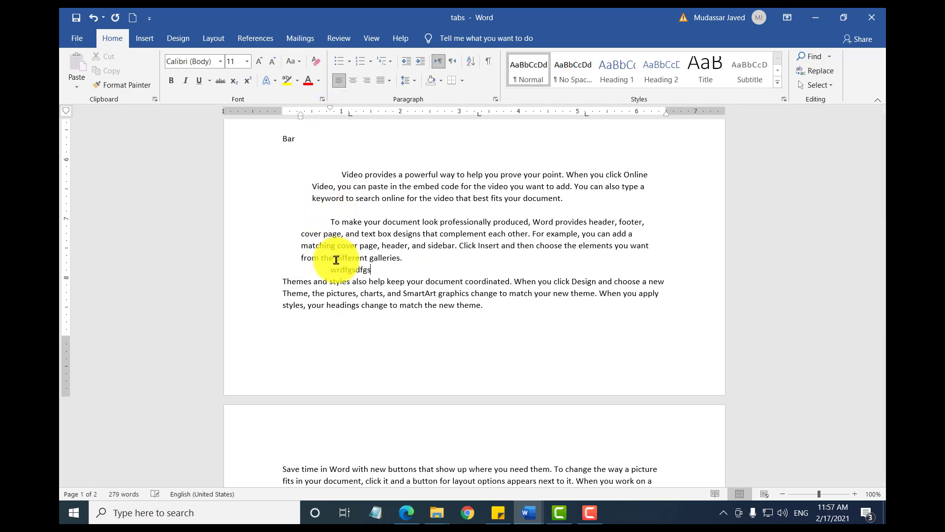
type("dfgsdfgsdfgsdfgsdfgsdfg")
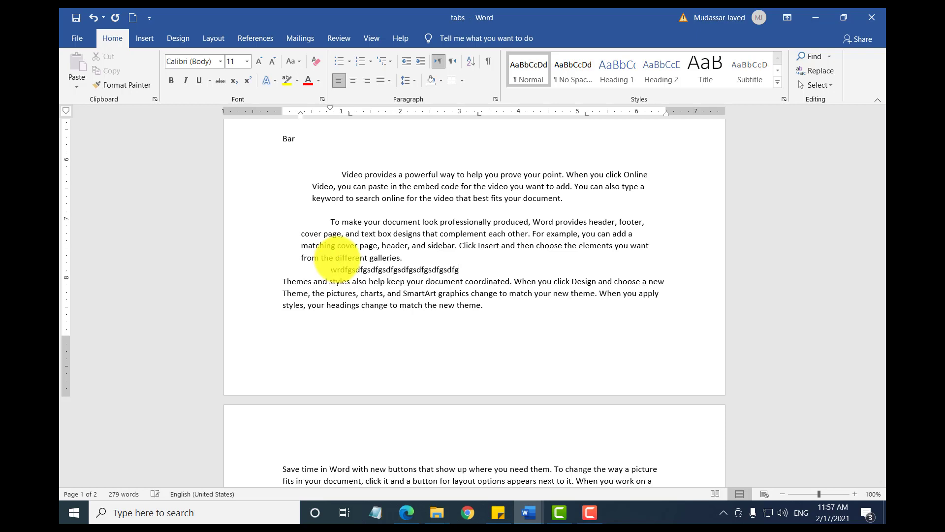
key("Return")
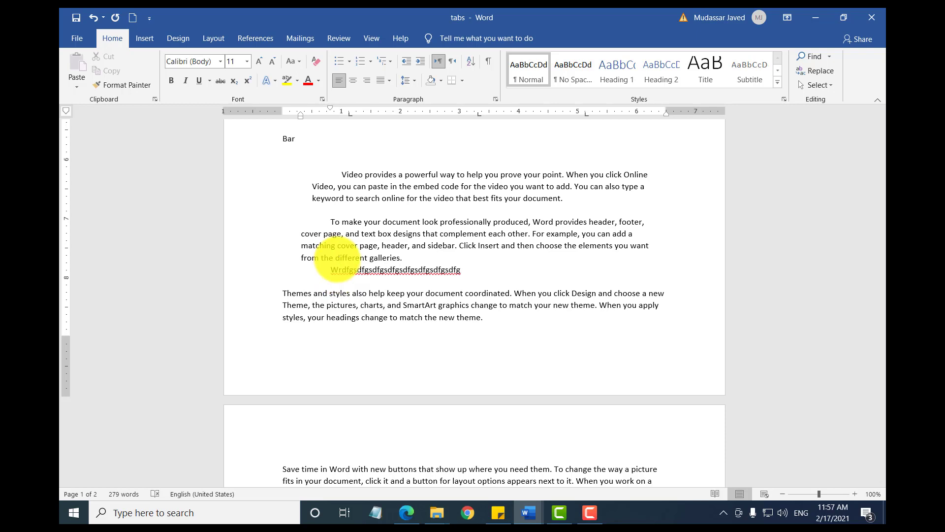